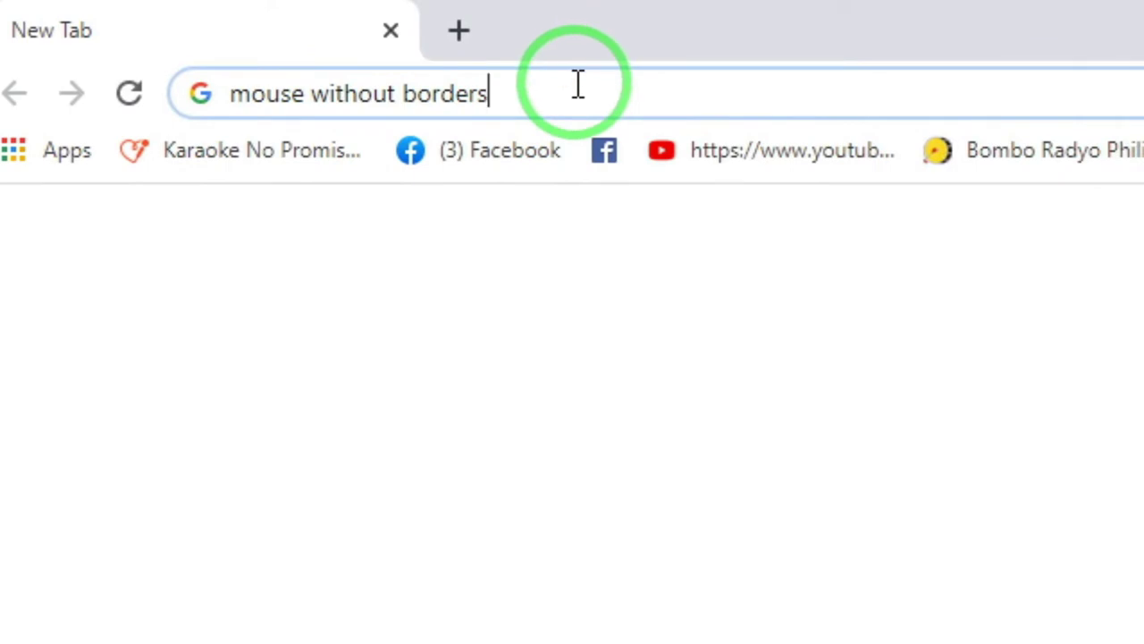
- Search for mouse without borders and download its .msi installer from Microsoft's Download Center
key(Return)
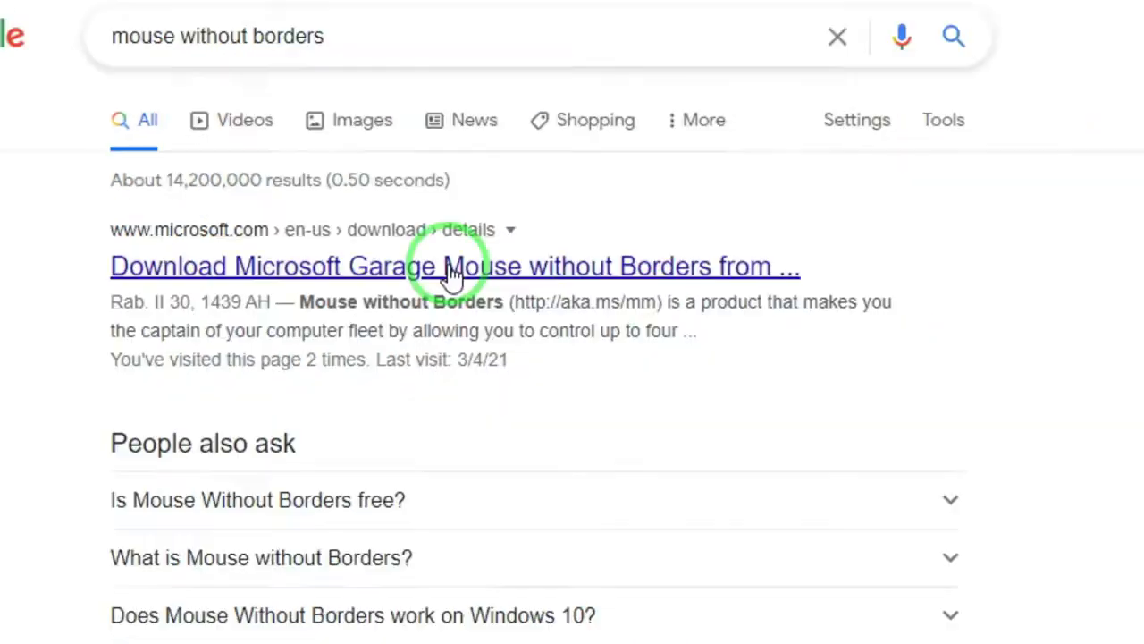
click(451, 276)
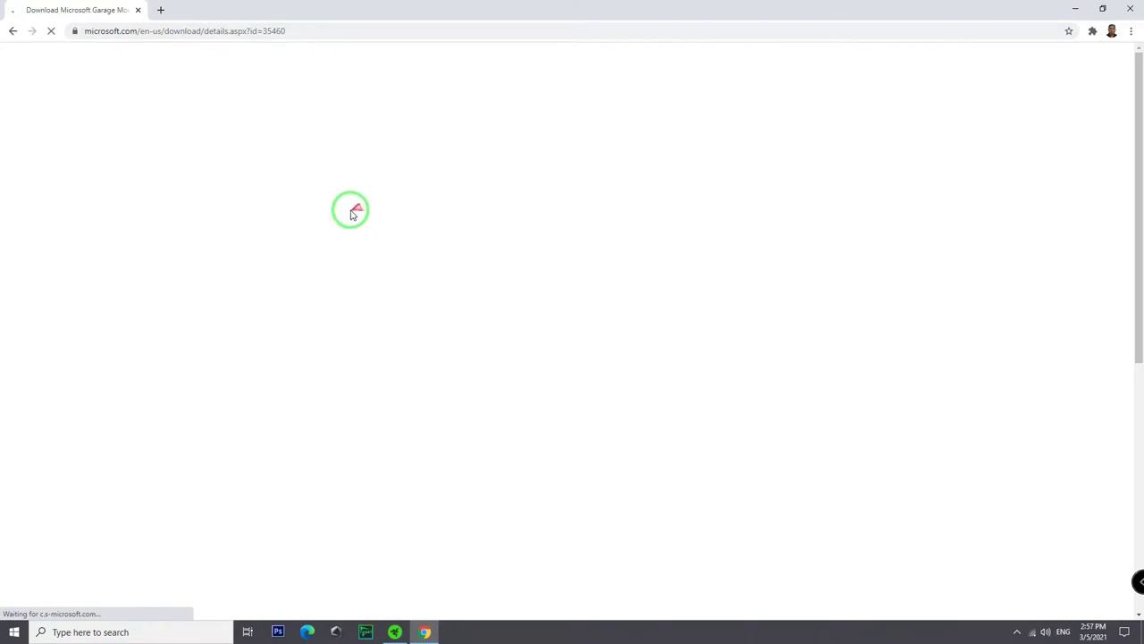
scroll(563, 418, down, 2)
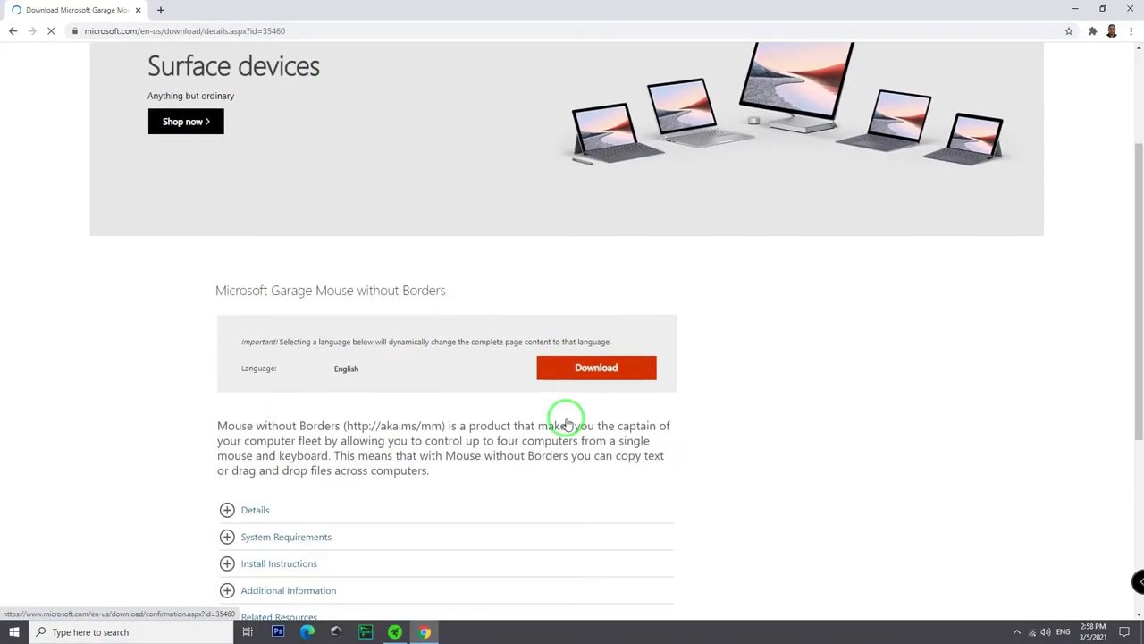
click(612, 370)
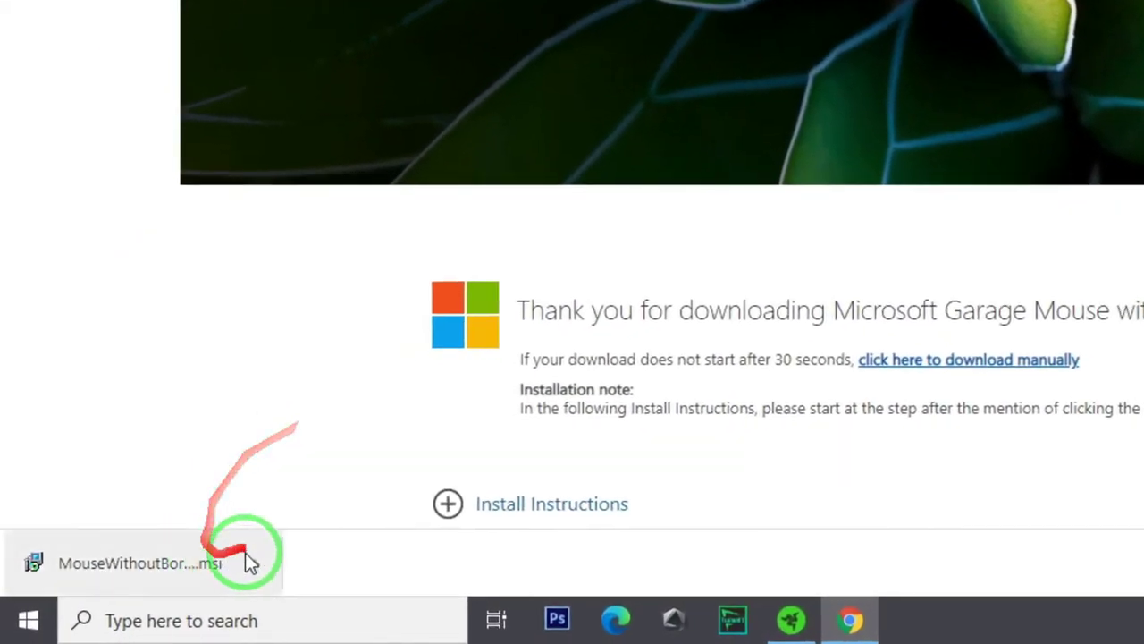
- Launch the downloaded Mouse without Borders .msi and minimize Chrome behind the installer
click(252, 565)
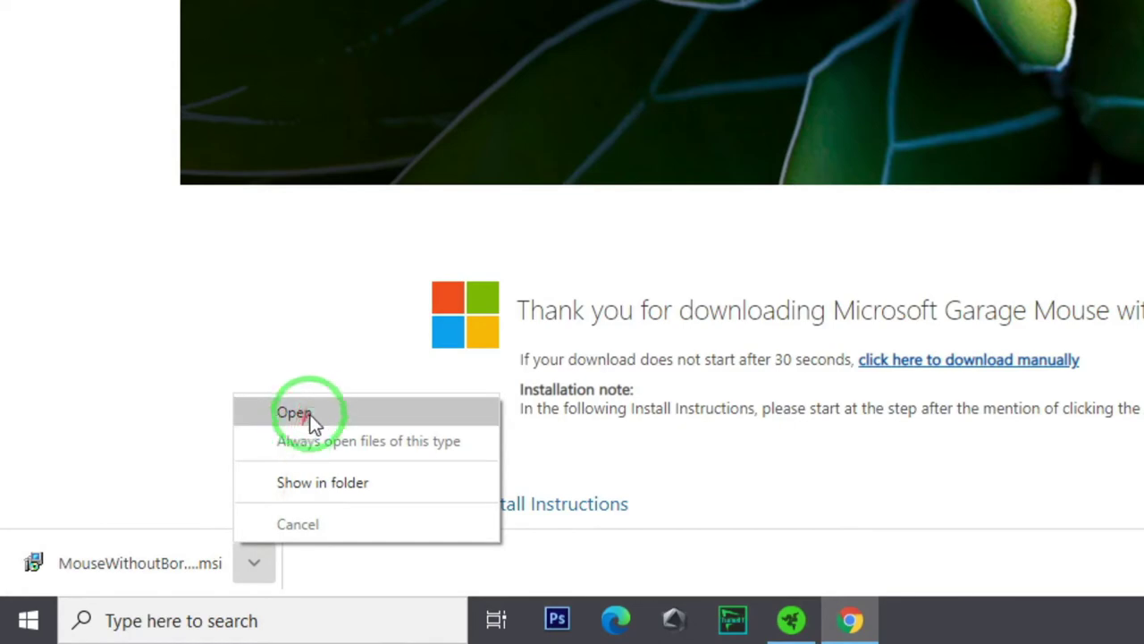
click(355, 414)
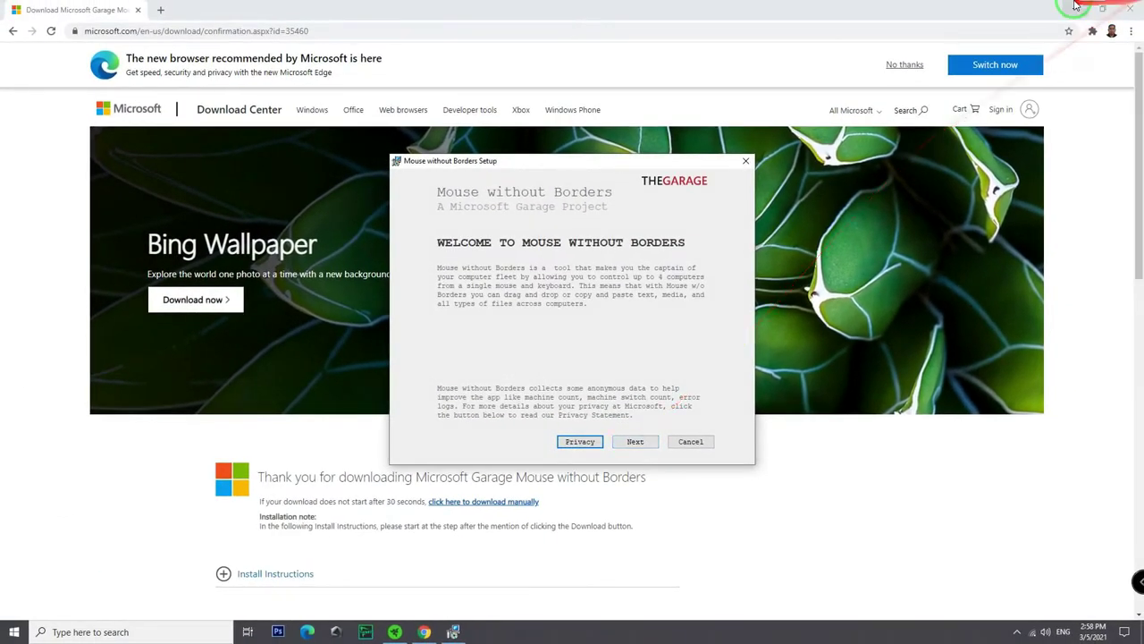
click(1076, 6)
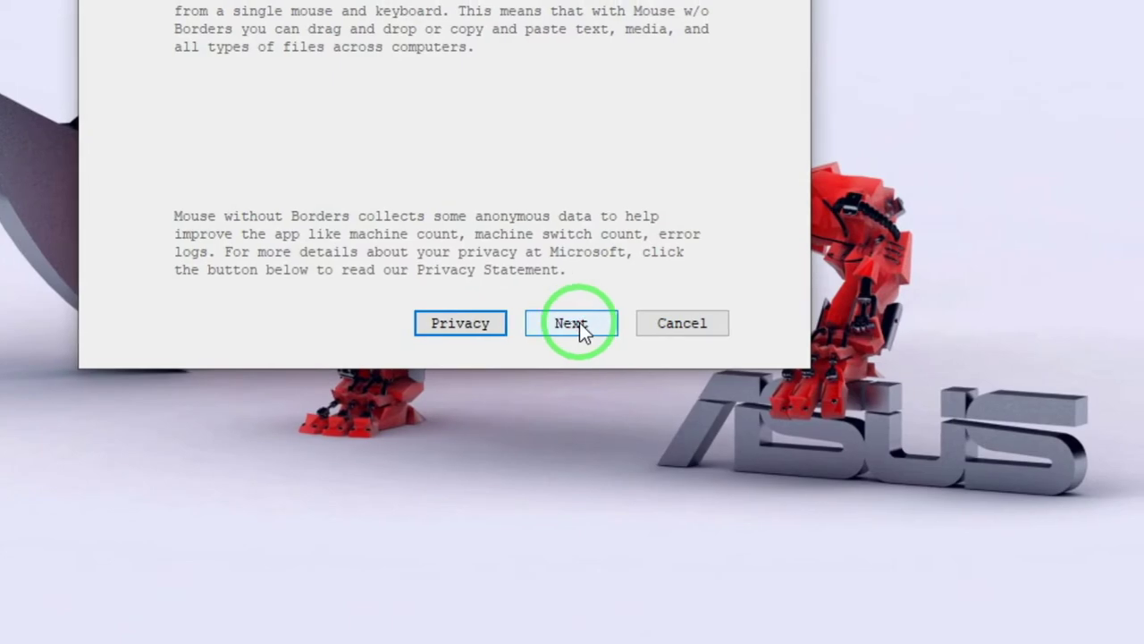
- Accept the licence terms, install Mouse without Borders, and finish the setup wizard
click(580, 325)
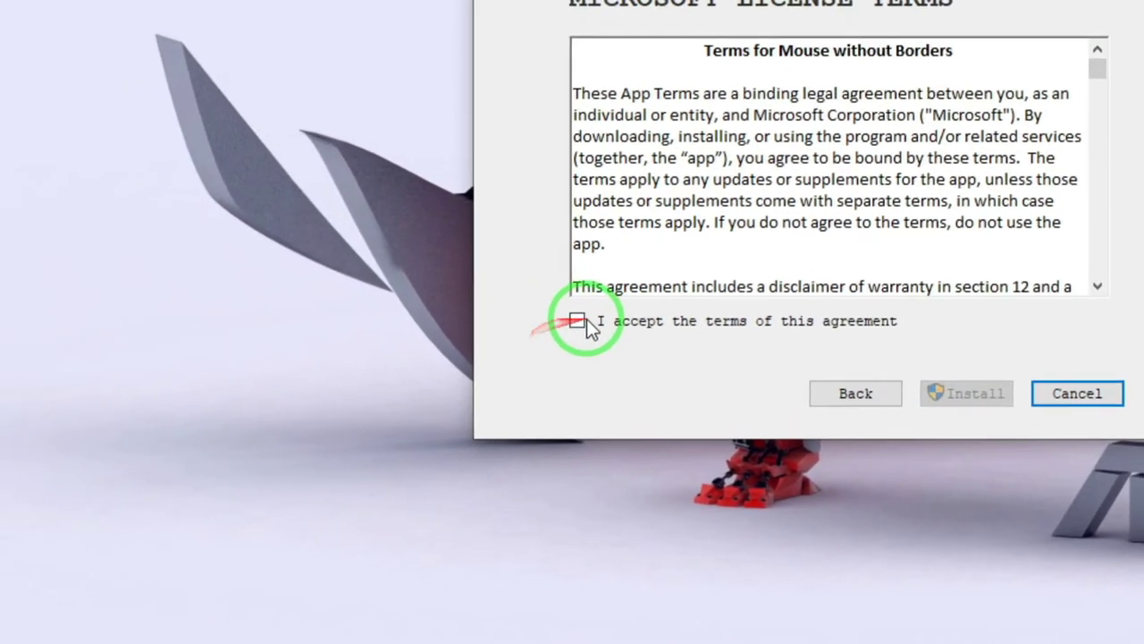
click(184, 246)
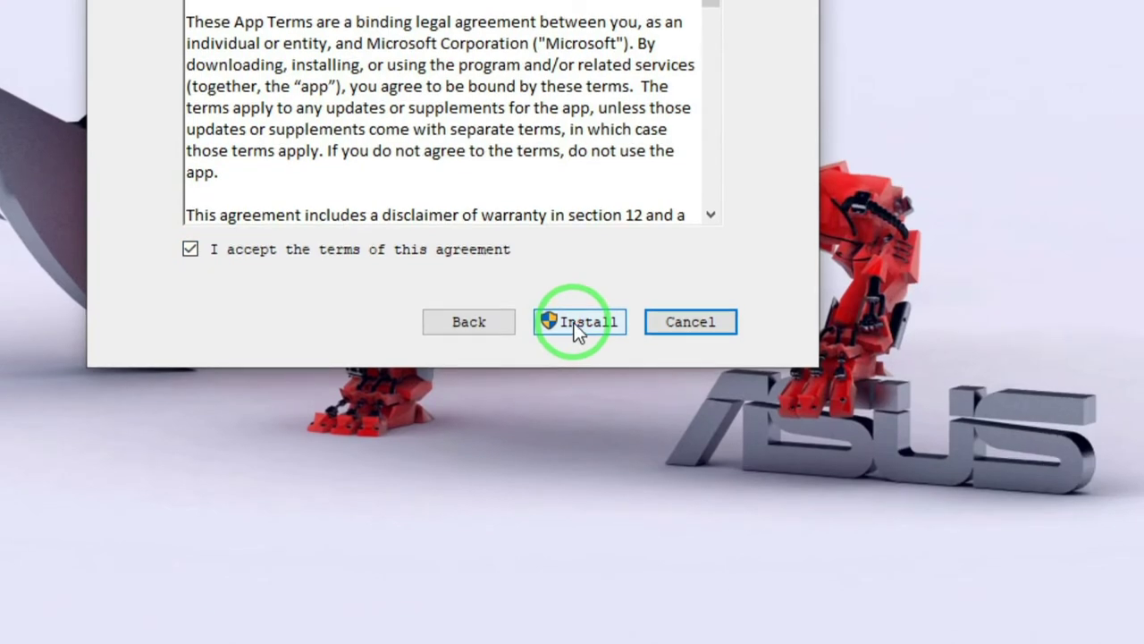
click(579, 324)
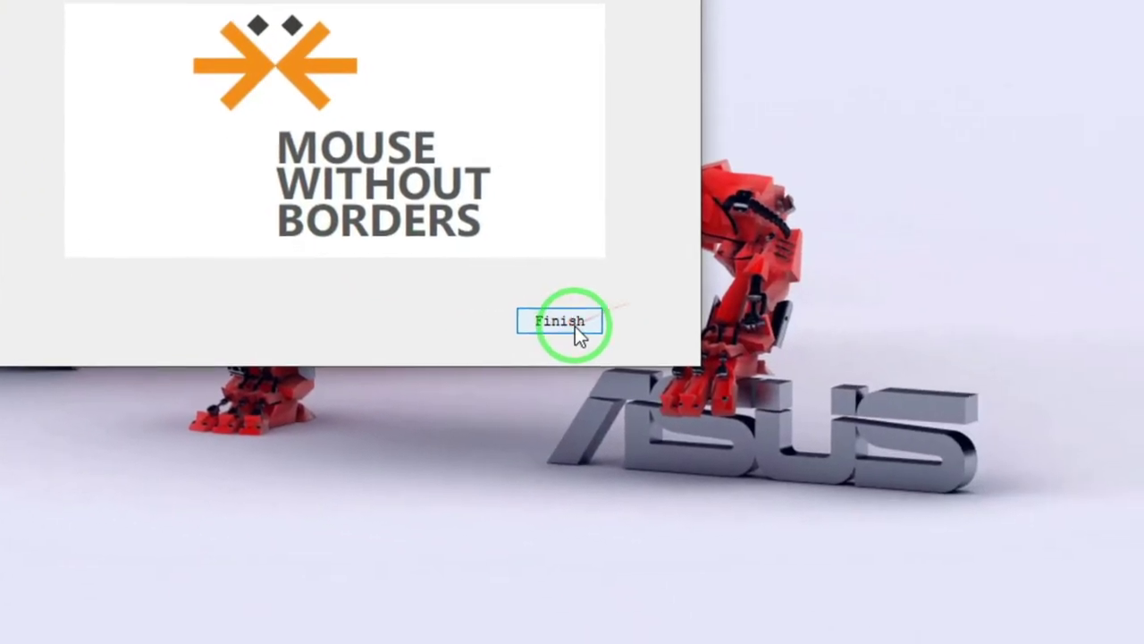
click(657, 366)
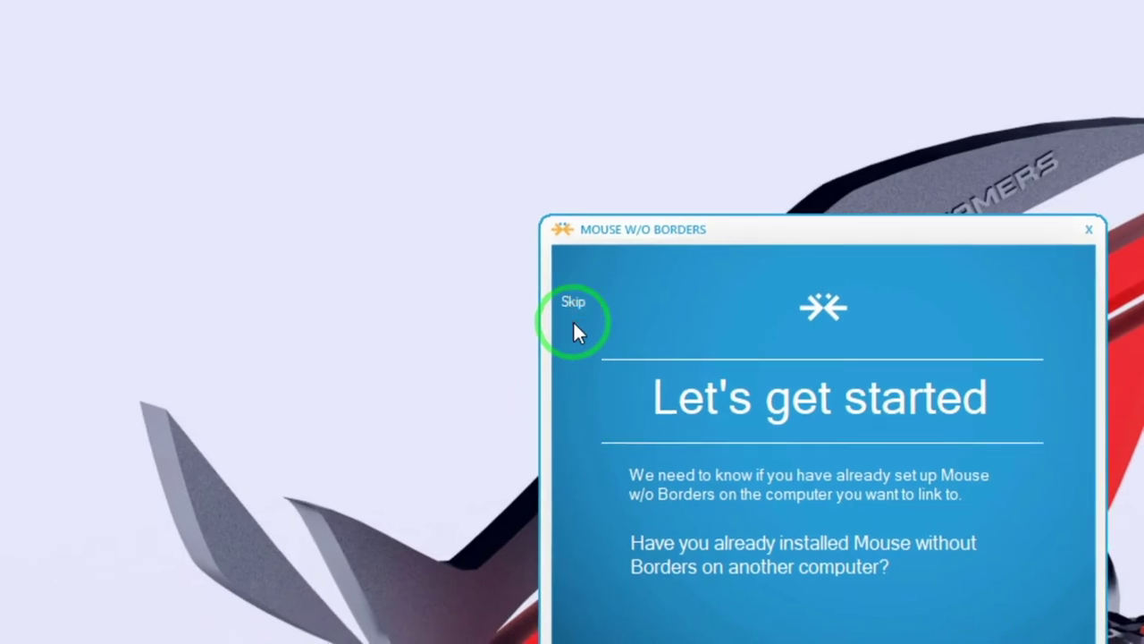
- Skip the Let's get started wizard, confirm with Yes, and select the generated security key
click(573, 304)
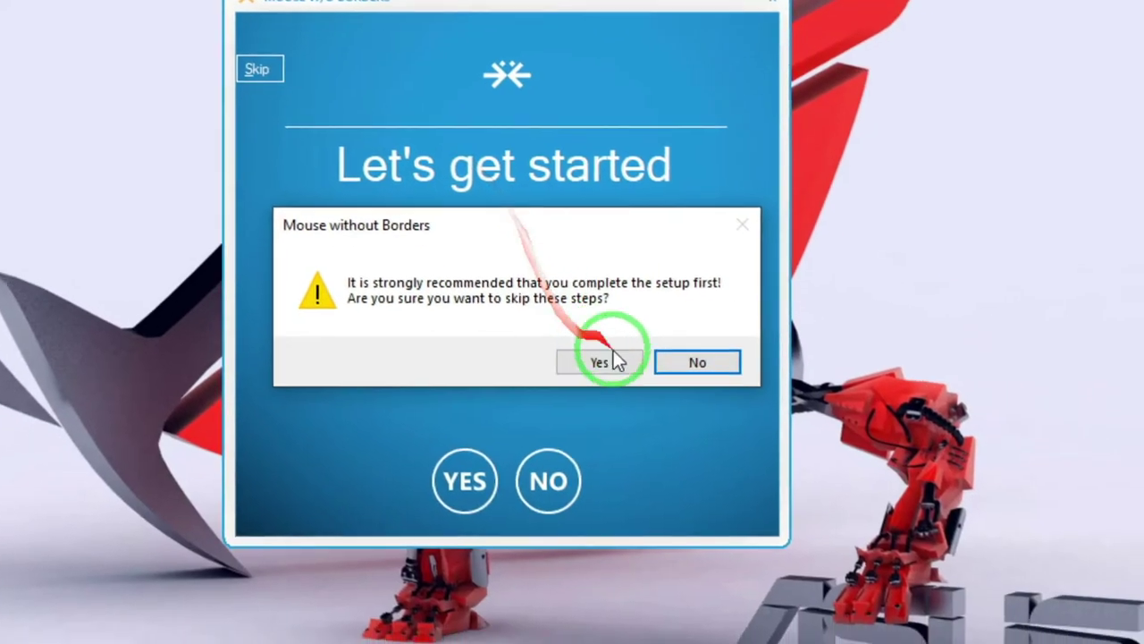
click(614, 359)
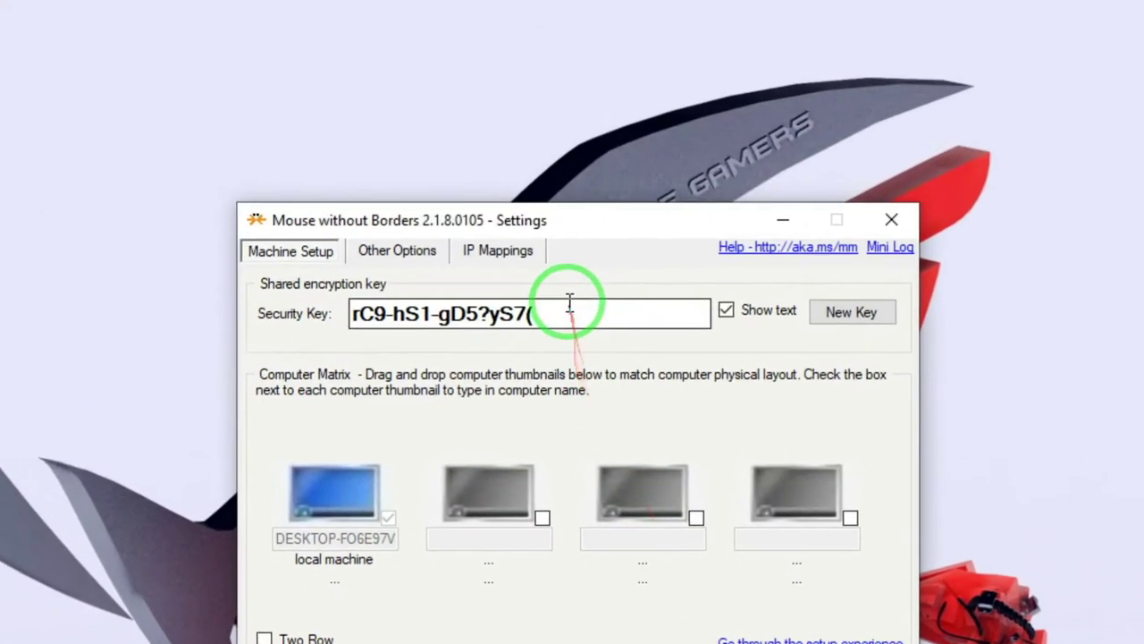
drag(458, 121, 4, 122)
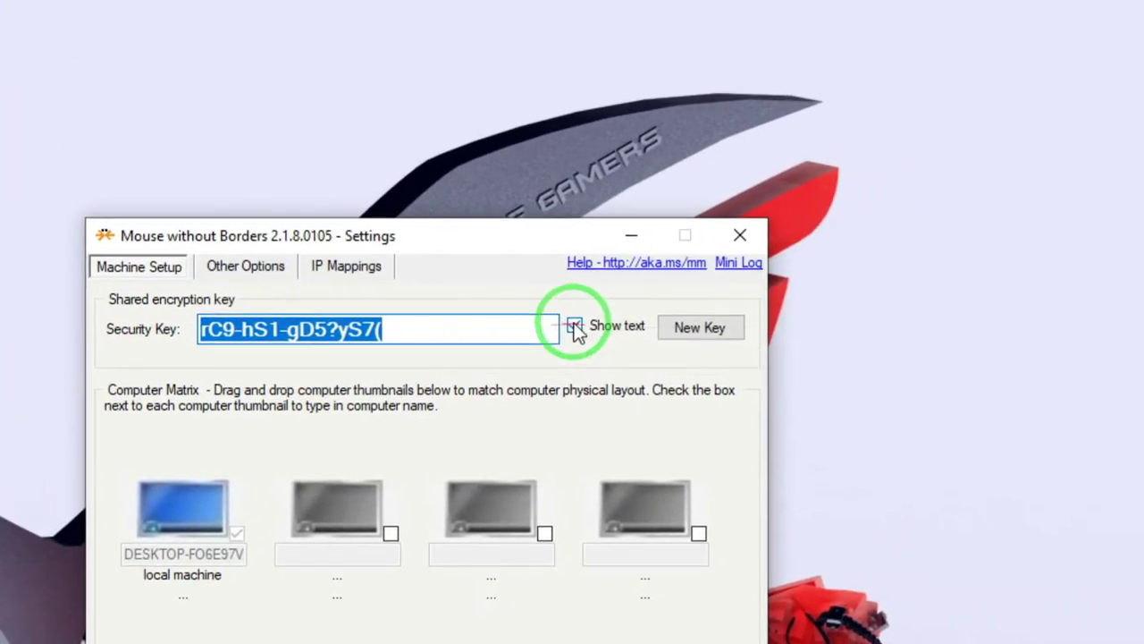
- Replace the generated security key with your own custom key, check it, and apply the settings
click(676, 326)
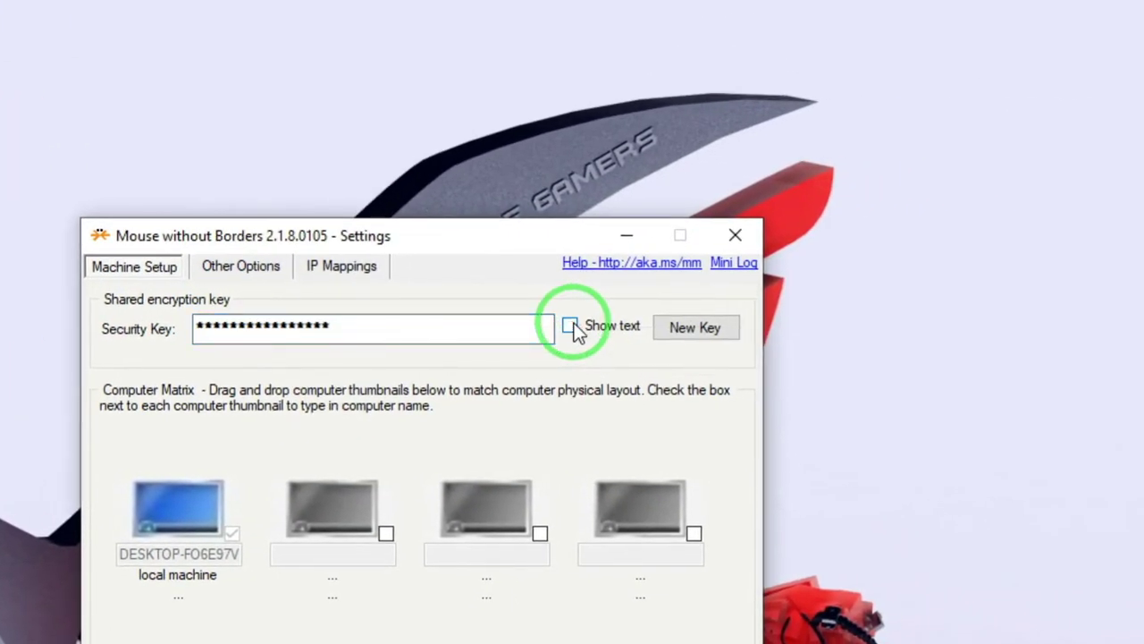
click(677, 326)
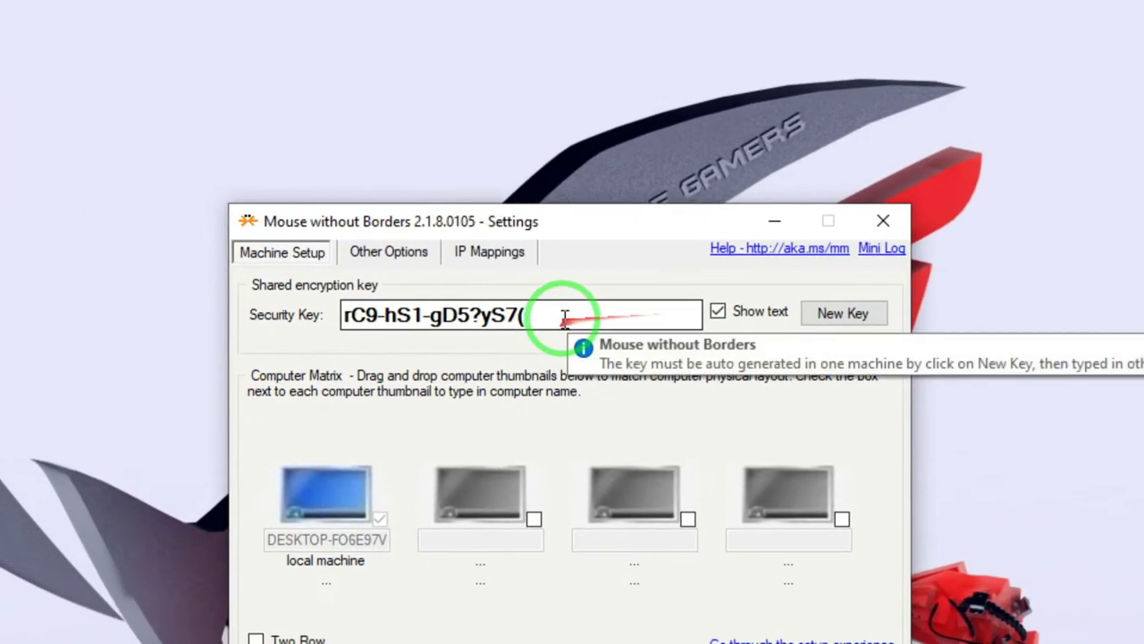
drag(564, 317, 267, 323)
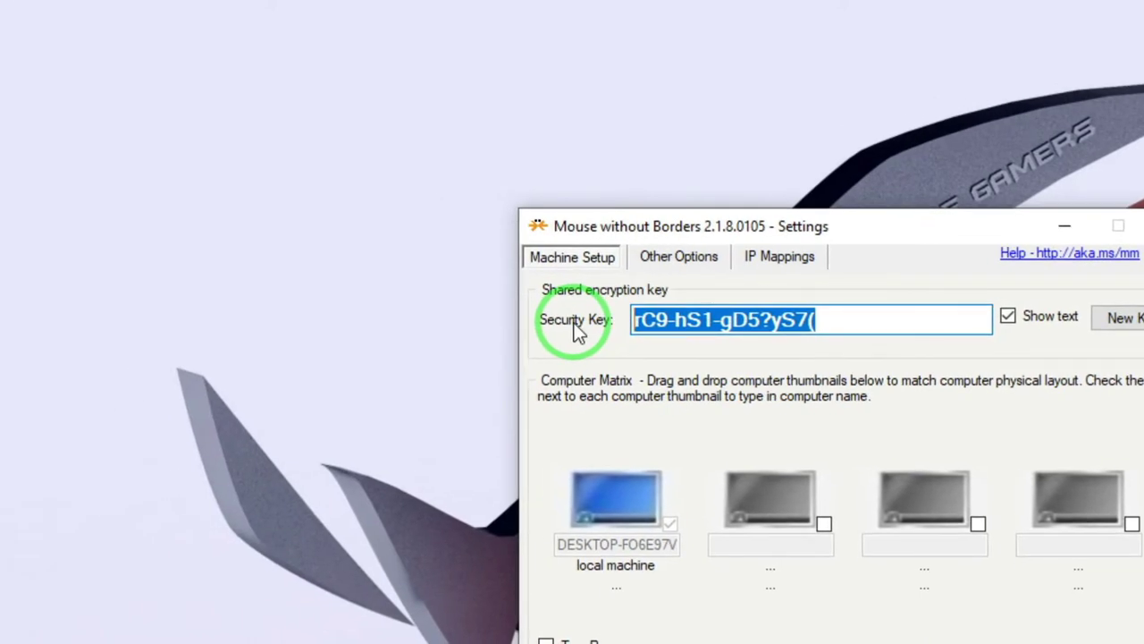
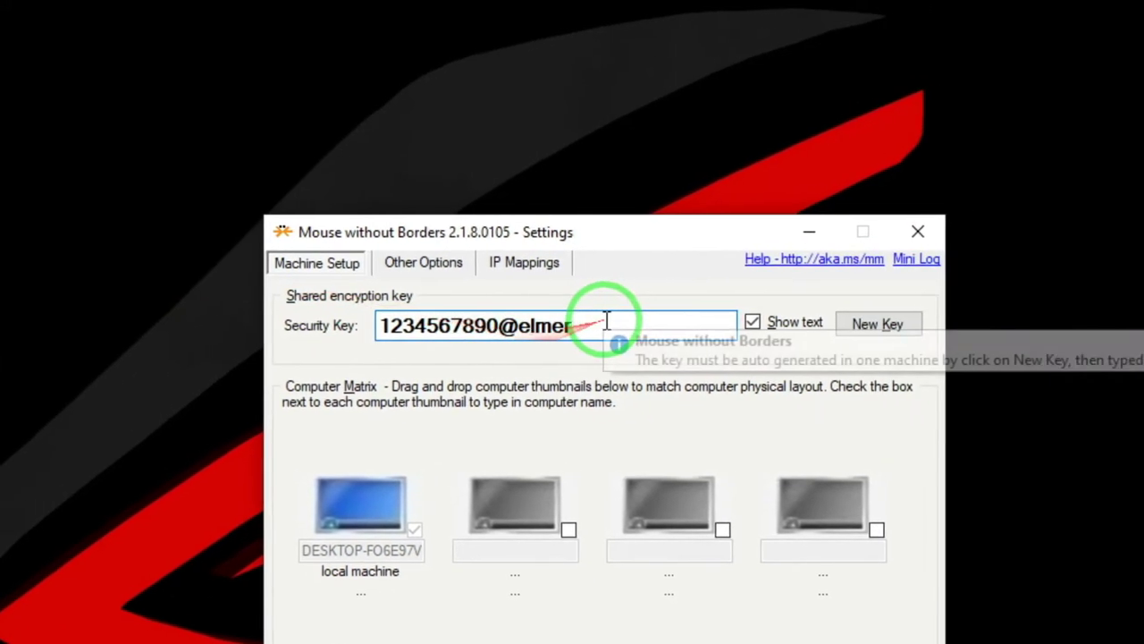
drag(1030, 317, 799, 330)
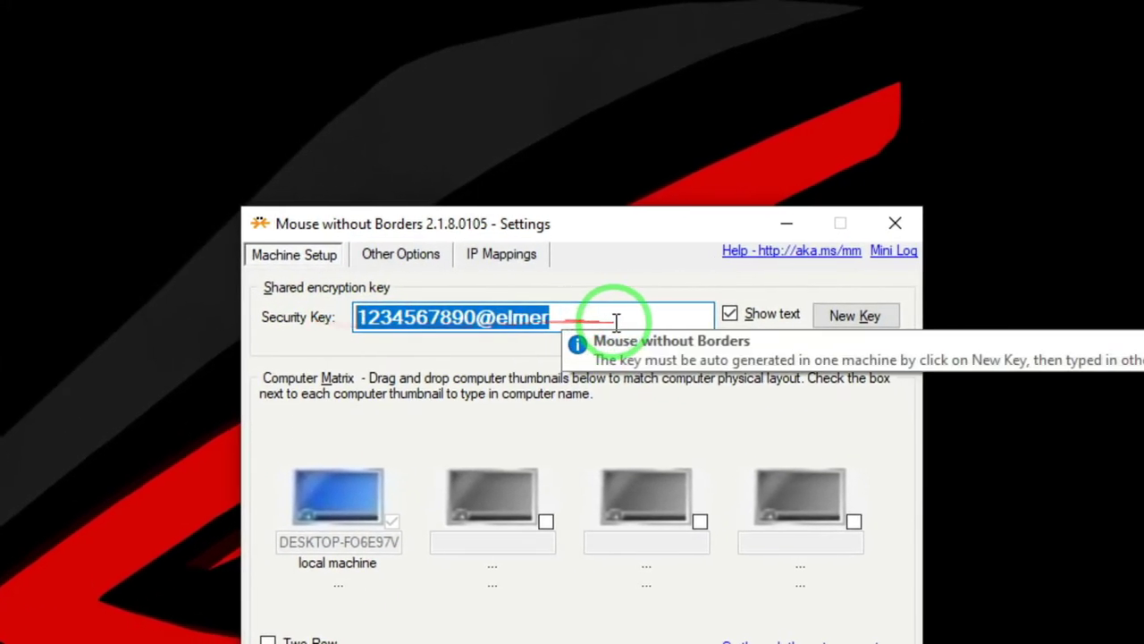
click(845, 322)
click(573, 324)
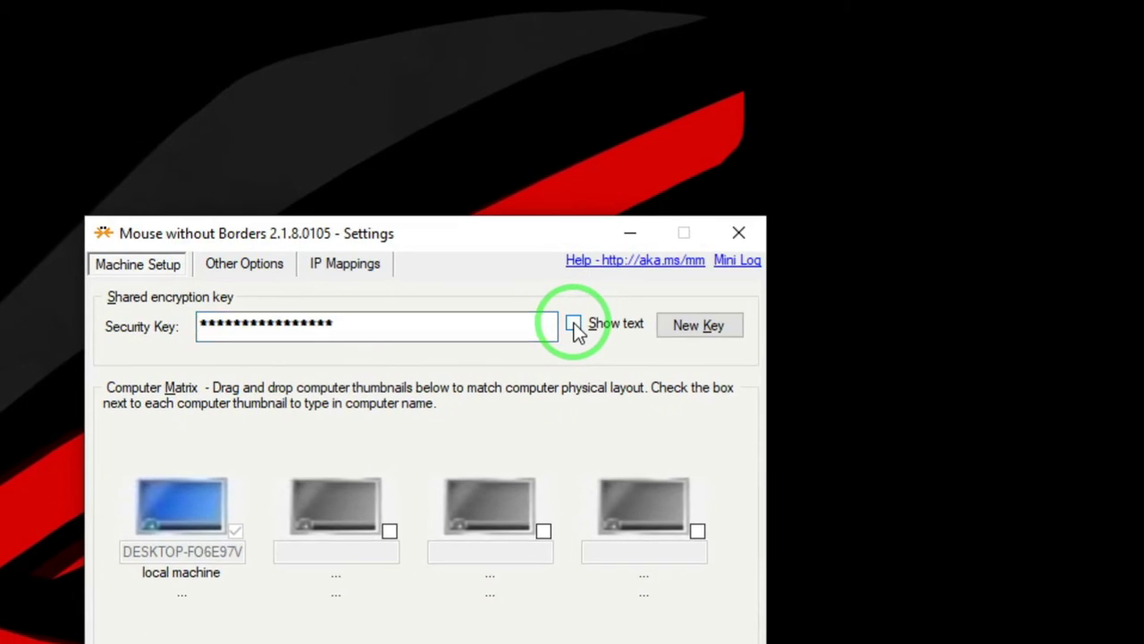
click(573, 324)
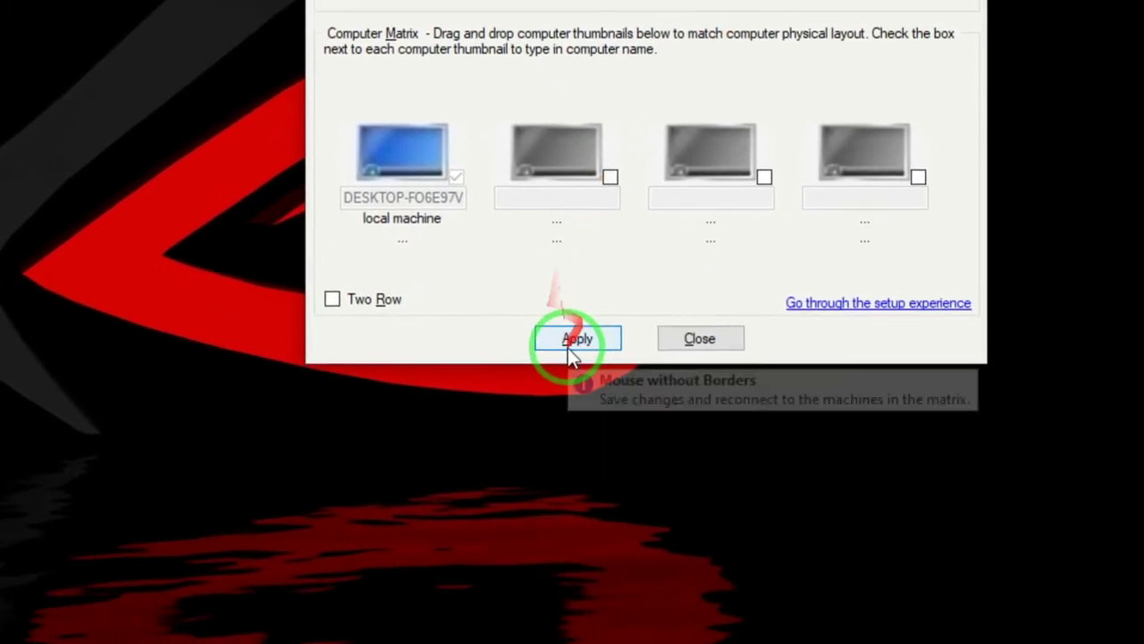
click(482, 562)
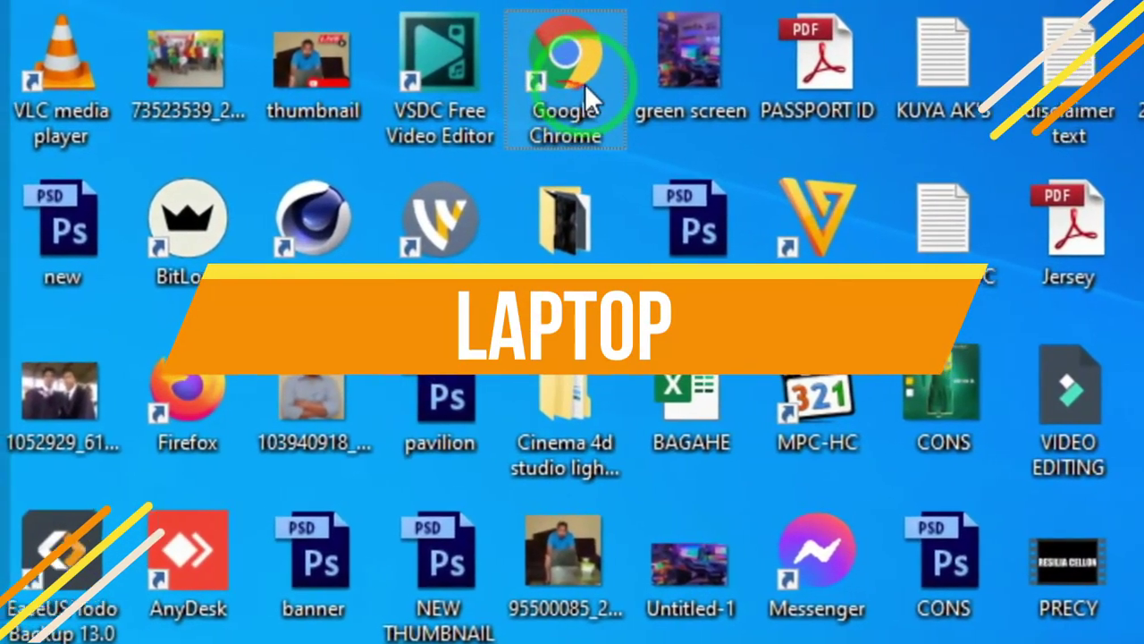
- Launch Chrome on the laptop and search Google for 'mouse without borders', correcting the typos
double_click(574, 96)
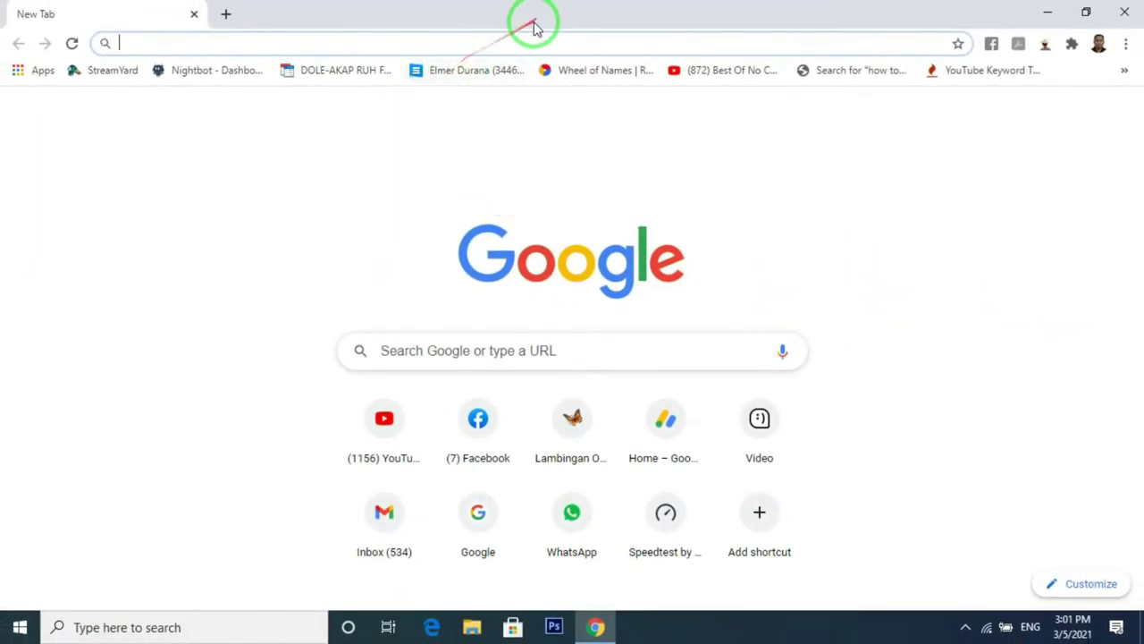
click(523, 41)
text(ni)
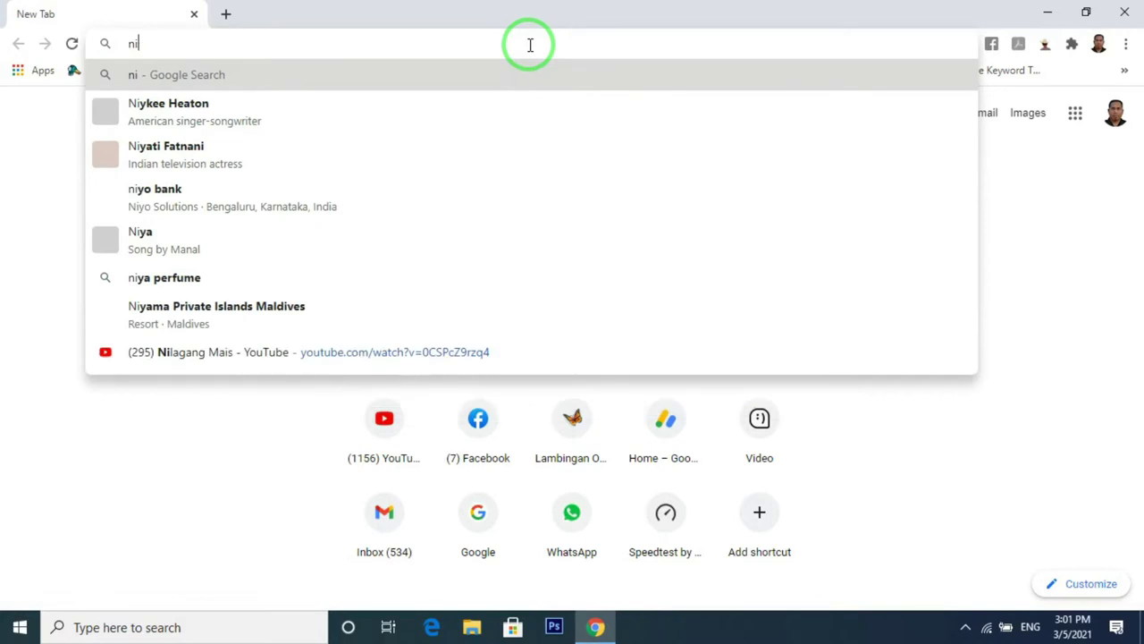
key(Escape)
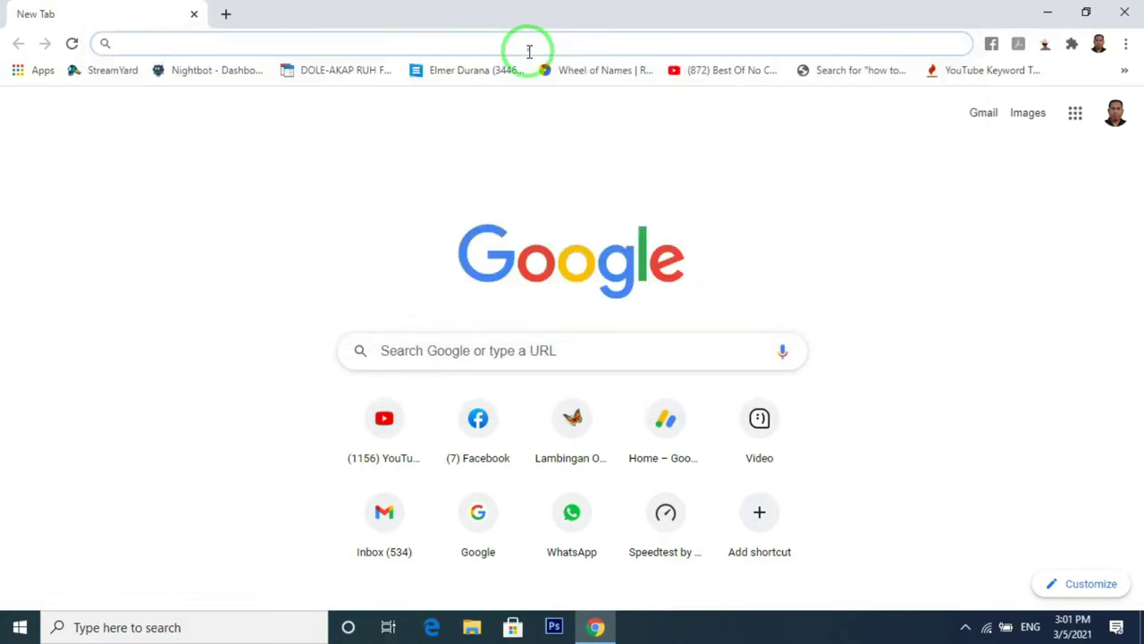
text(mouse with)
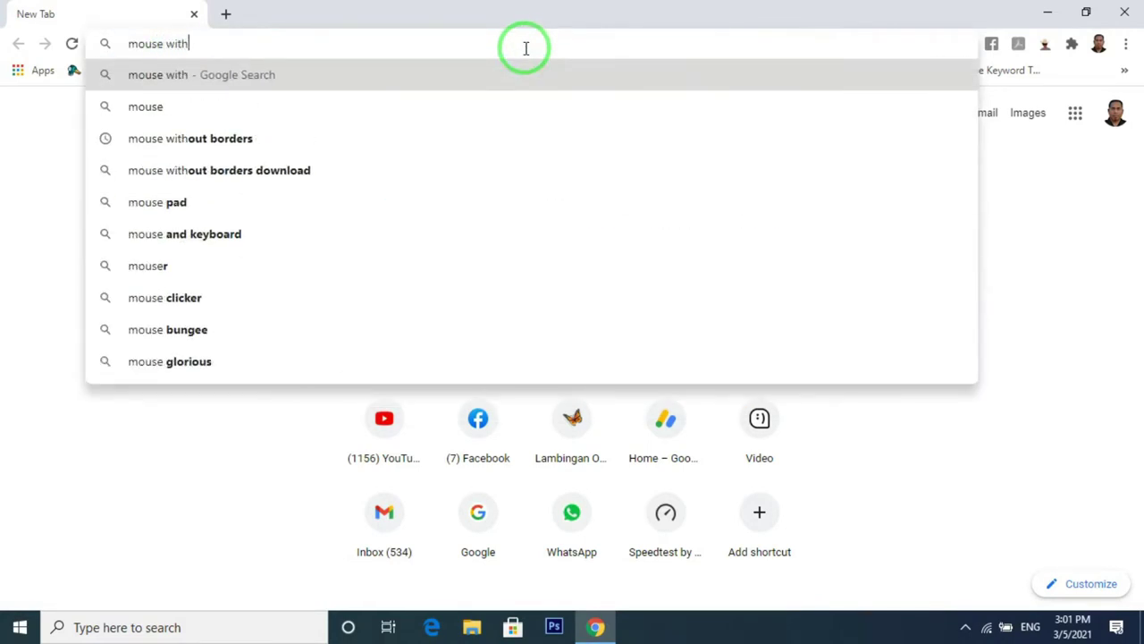
text(out bro=r)
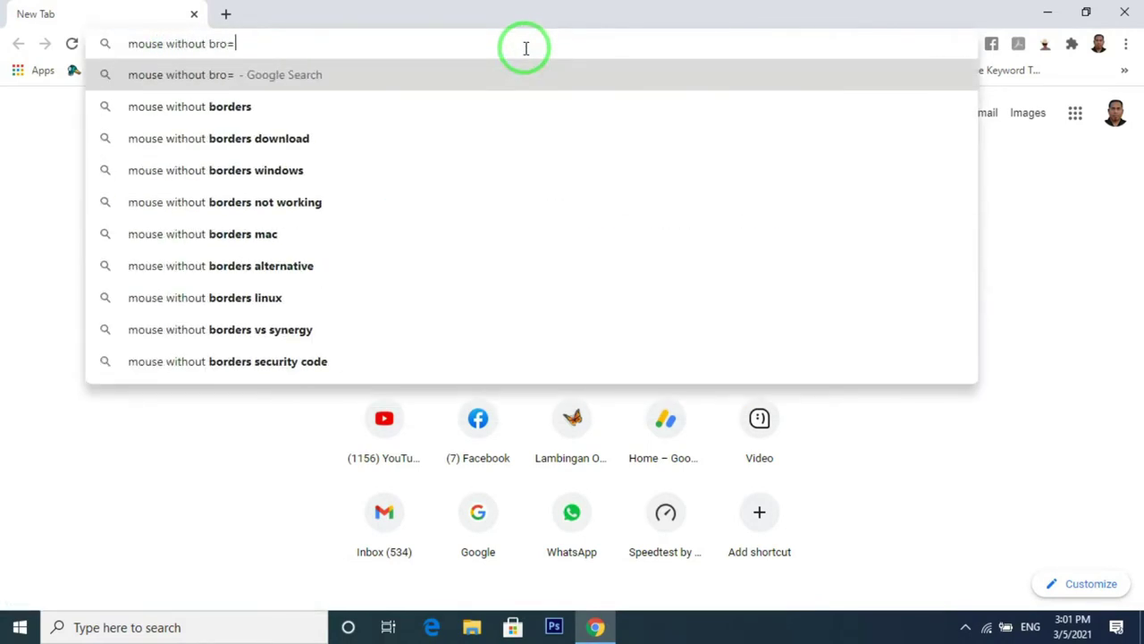
key(BackSpace)
key(BackSpace)
key(BackSpace)
key(BackSpace)
text(order)
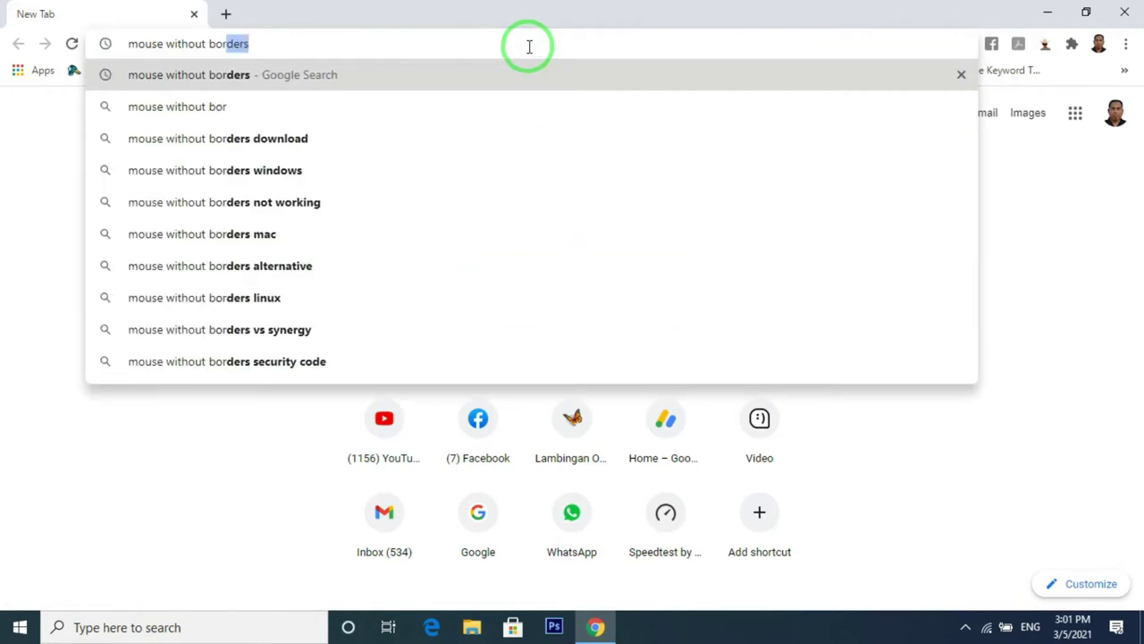
text(s)
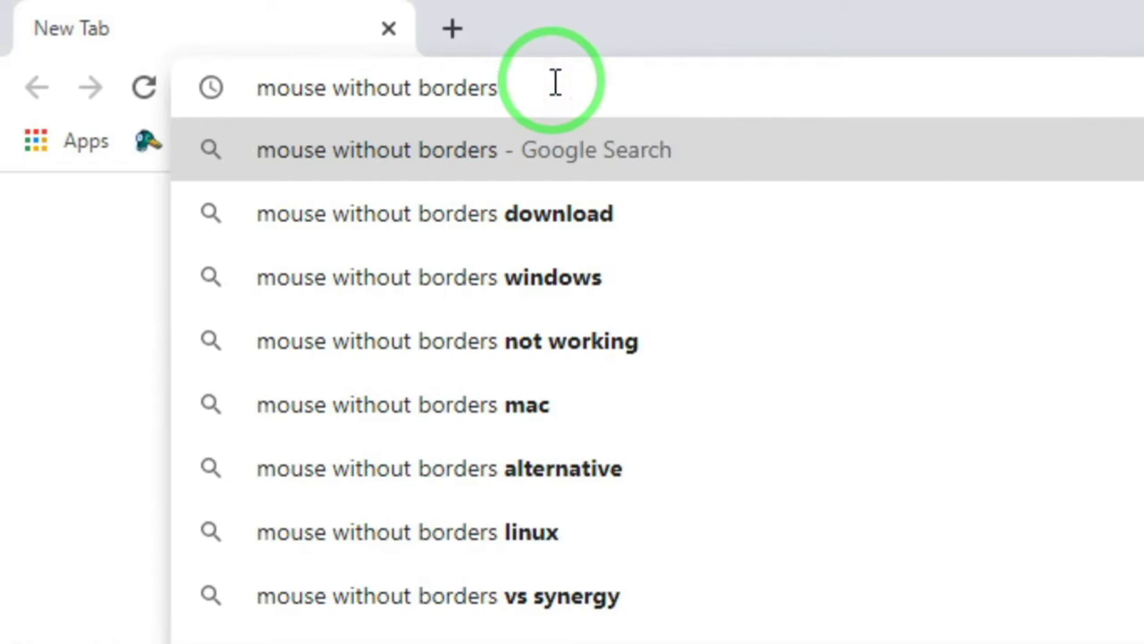
key(Return)
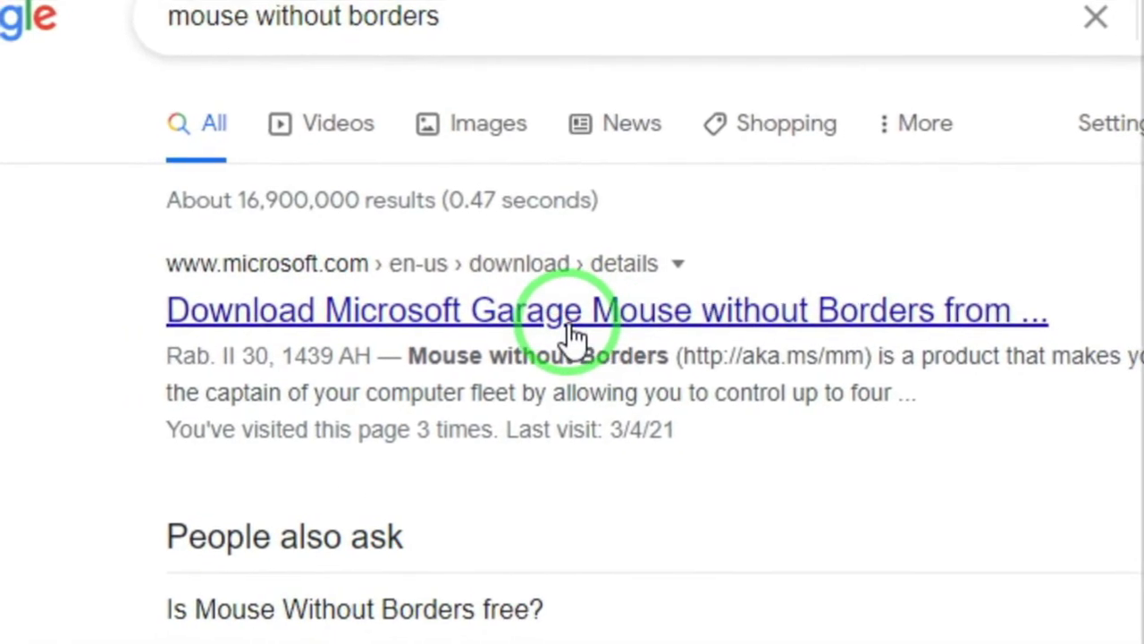
- Download the Mouse without Borders .msi from Microsoft's page and open the installer
click(572, 329)
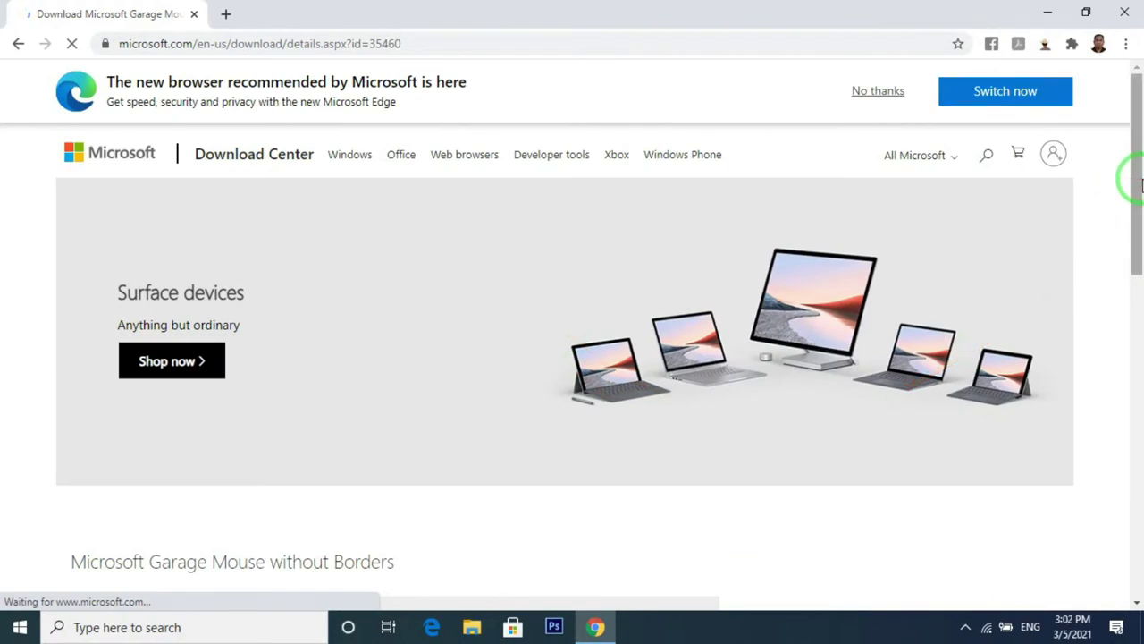
drag(1138, 178, 1132, 301)
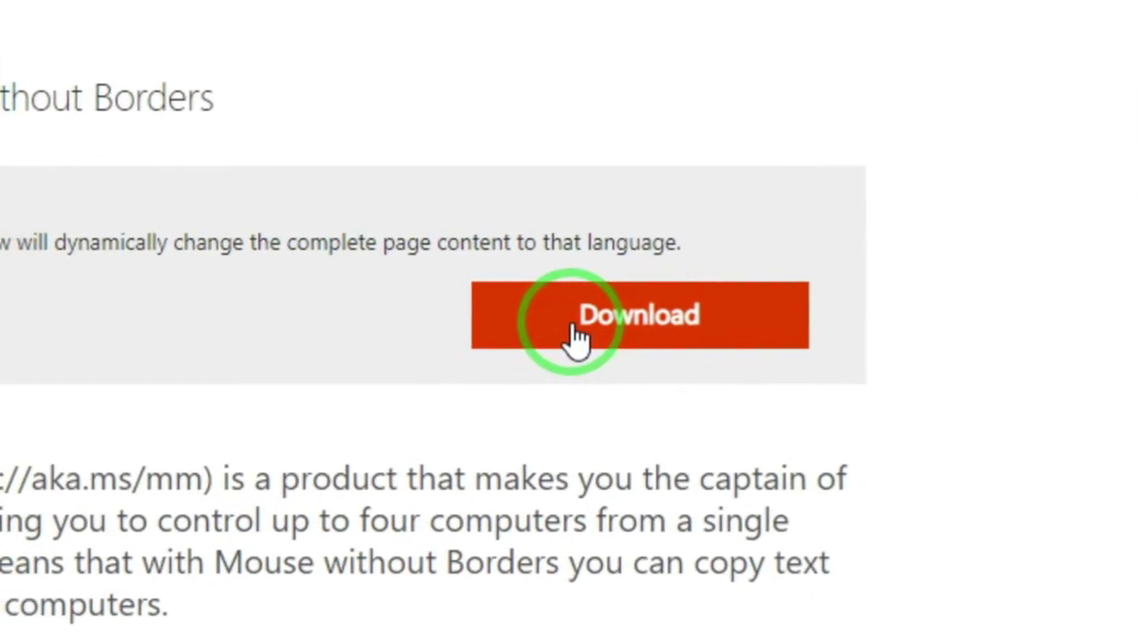
click(573, 340)
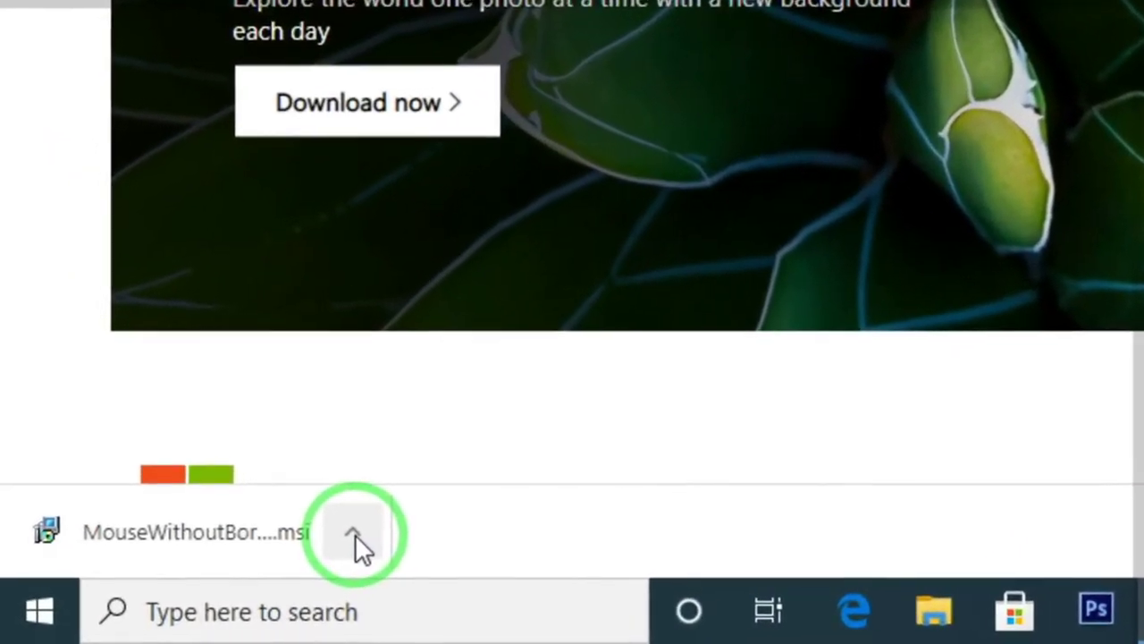
click(179, 590)
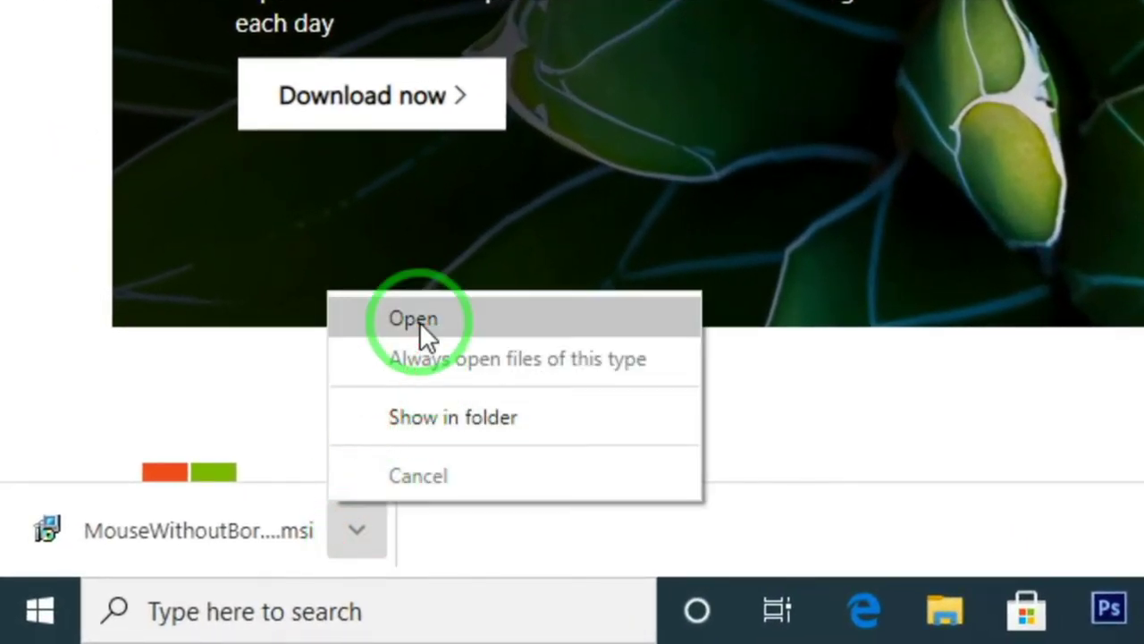
click(416, 320)
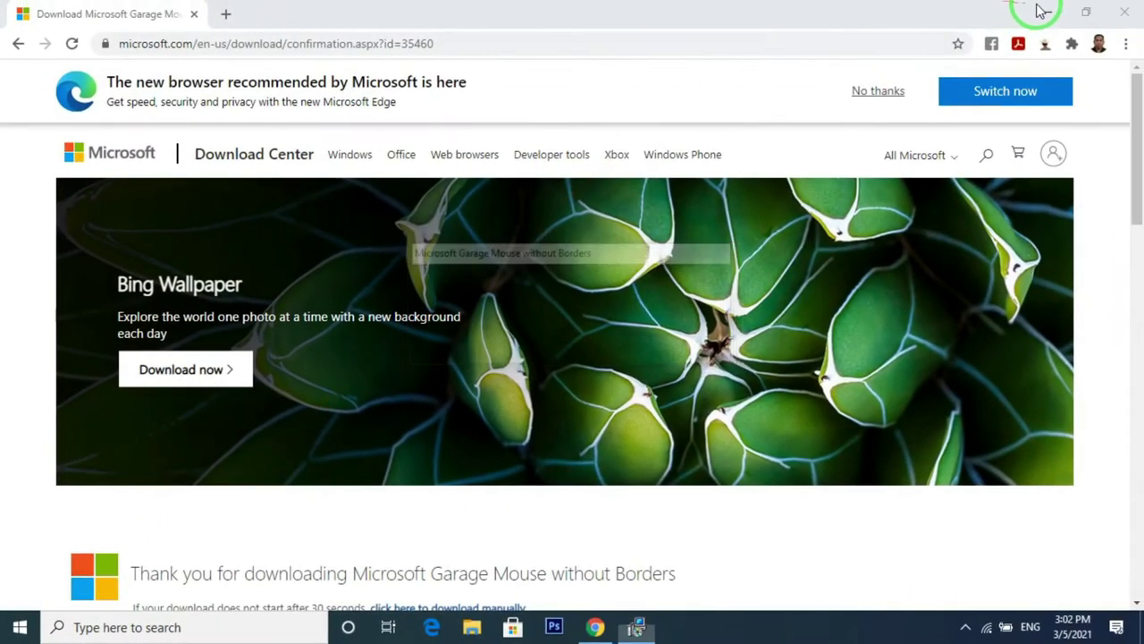
- Install Mouse without Borders on the laptop after accepting the licence terms, then finish the installer
click(1051, 9)
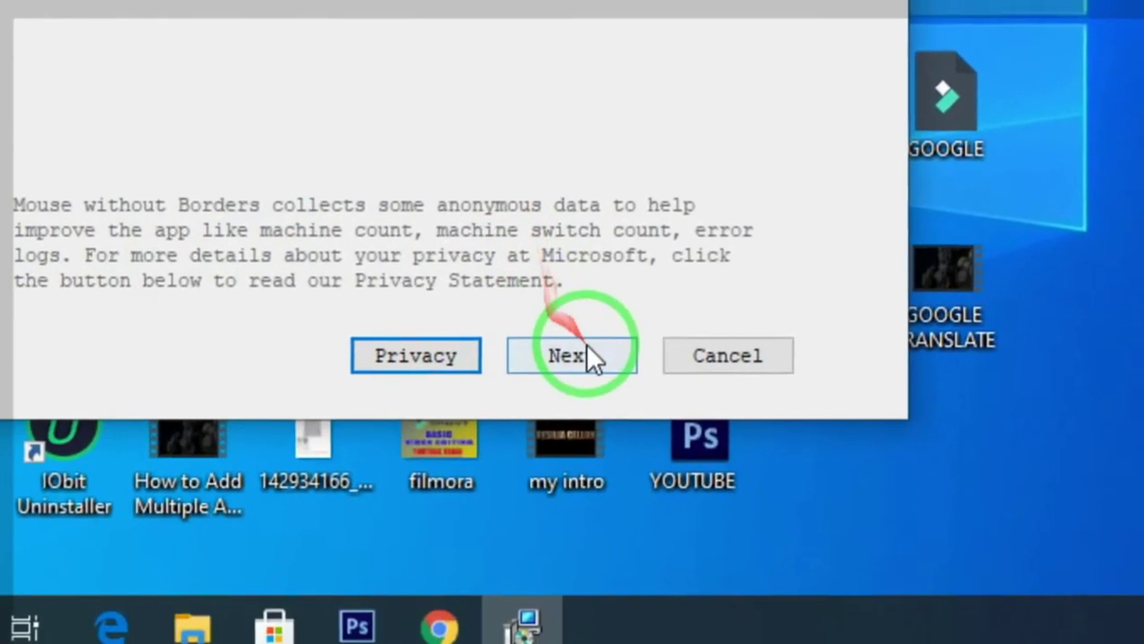
click(653, 551)
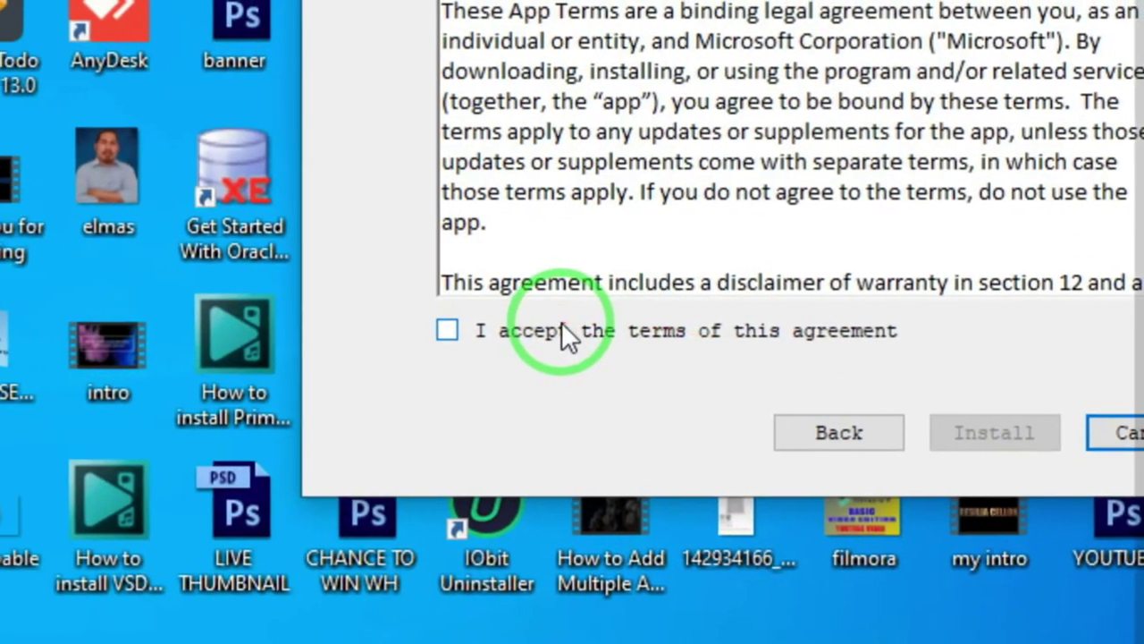
click(135, 239)
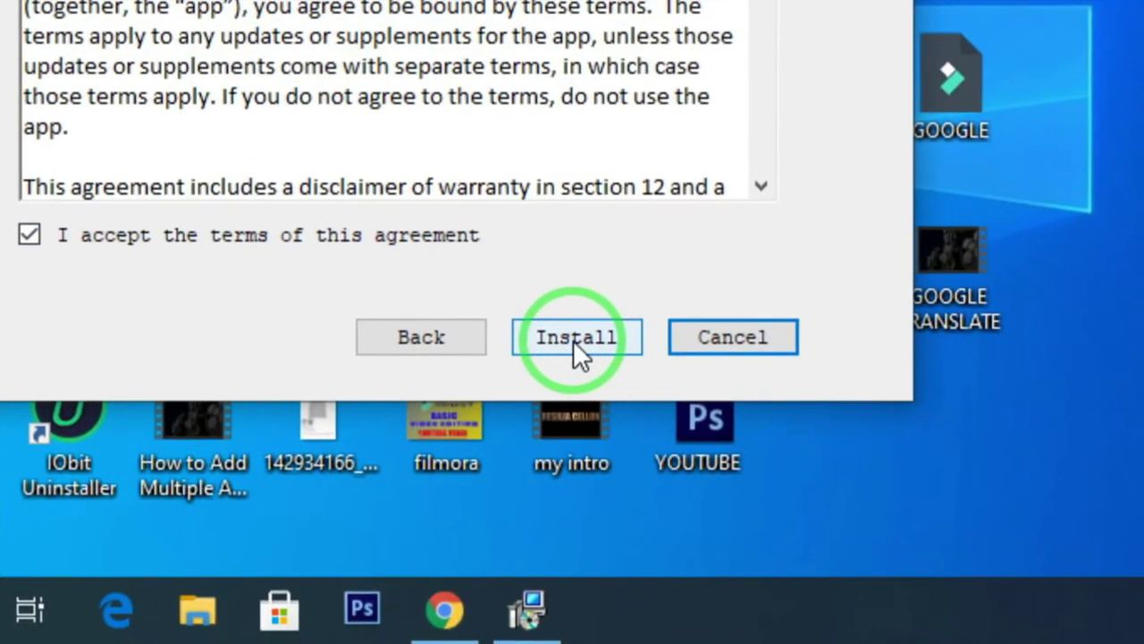
click(581, 341)
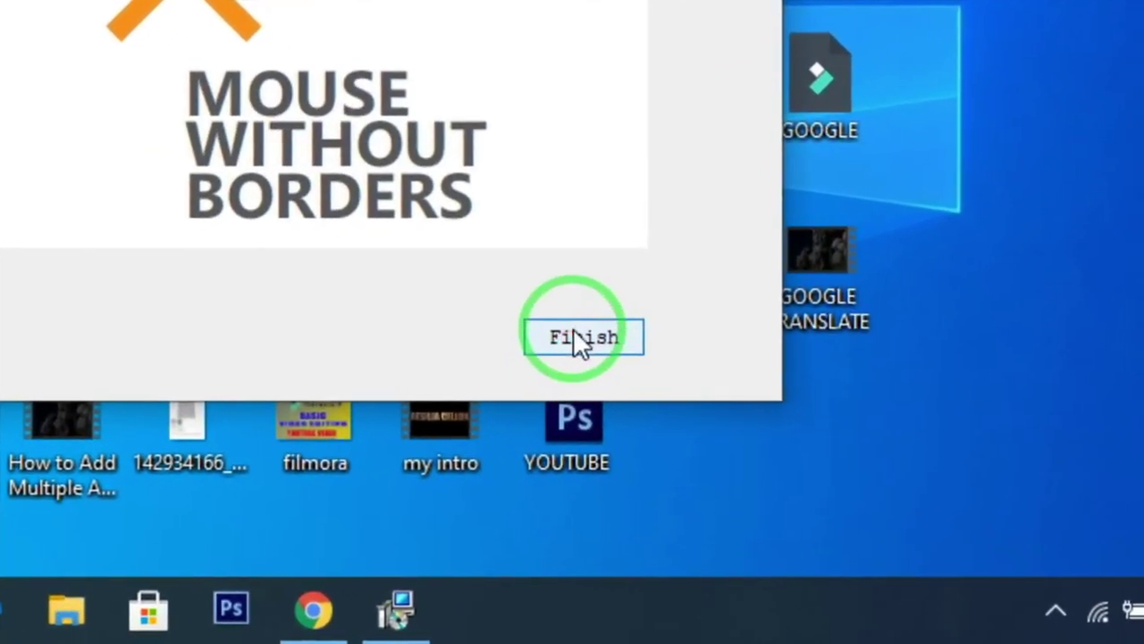
click(727, 493)
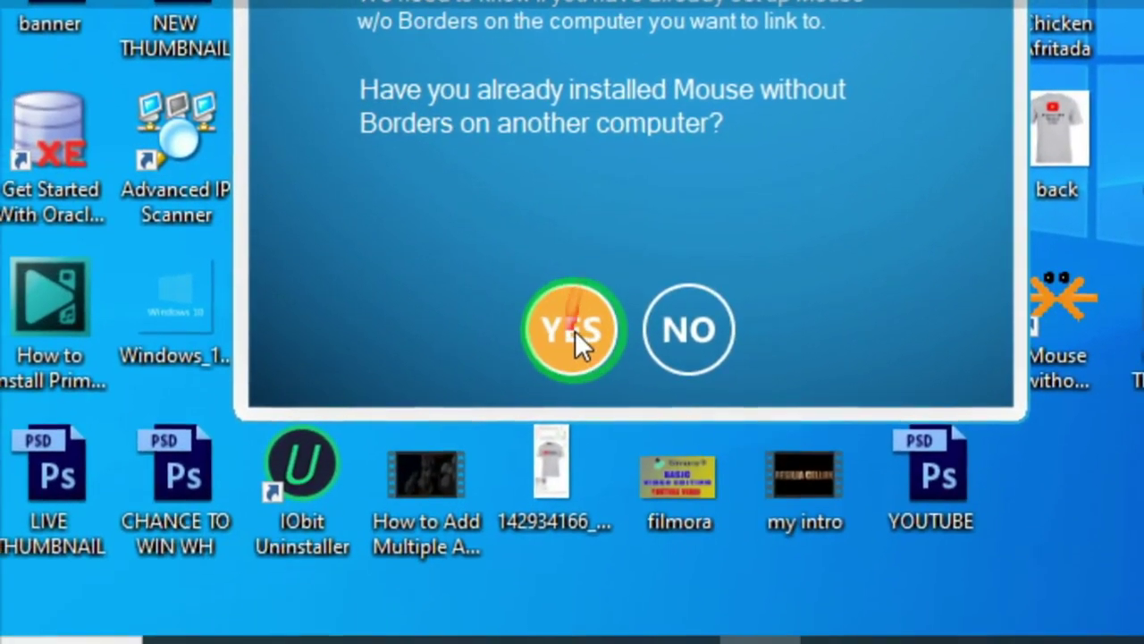
- Answer YES, enter the desktop's shared security key, and link to DESKTOP-F06E97V, retrying once
click(575, 330)
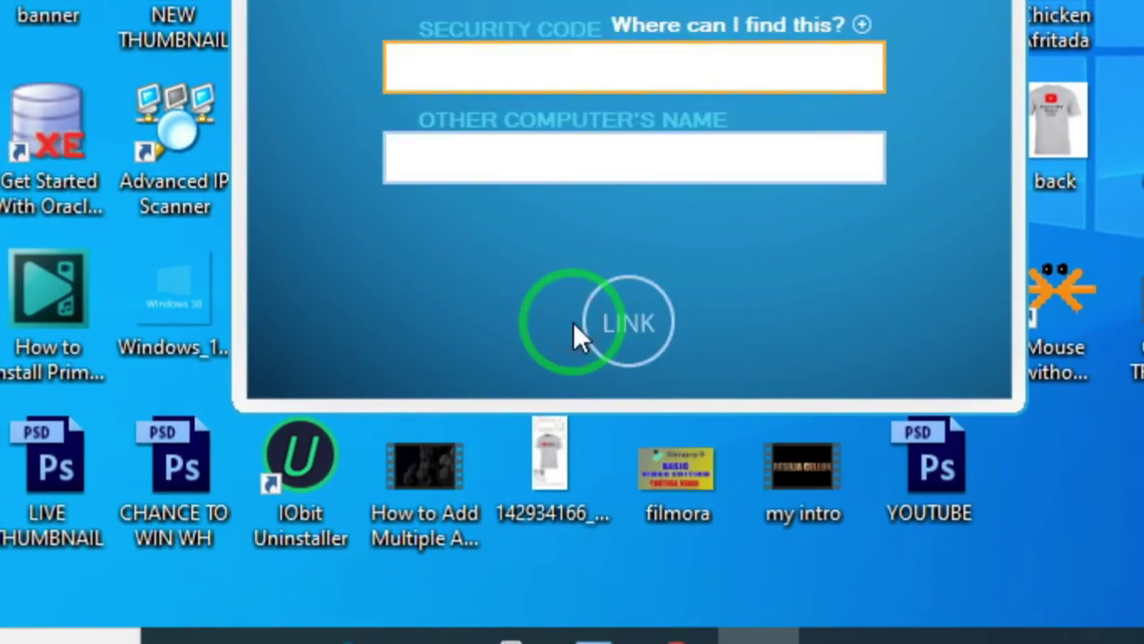
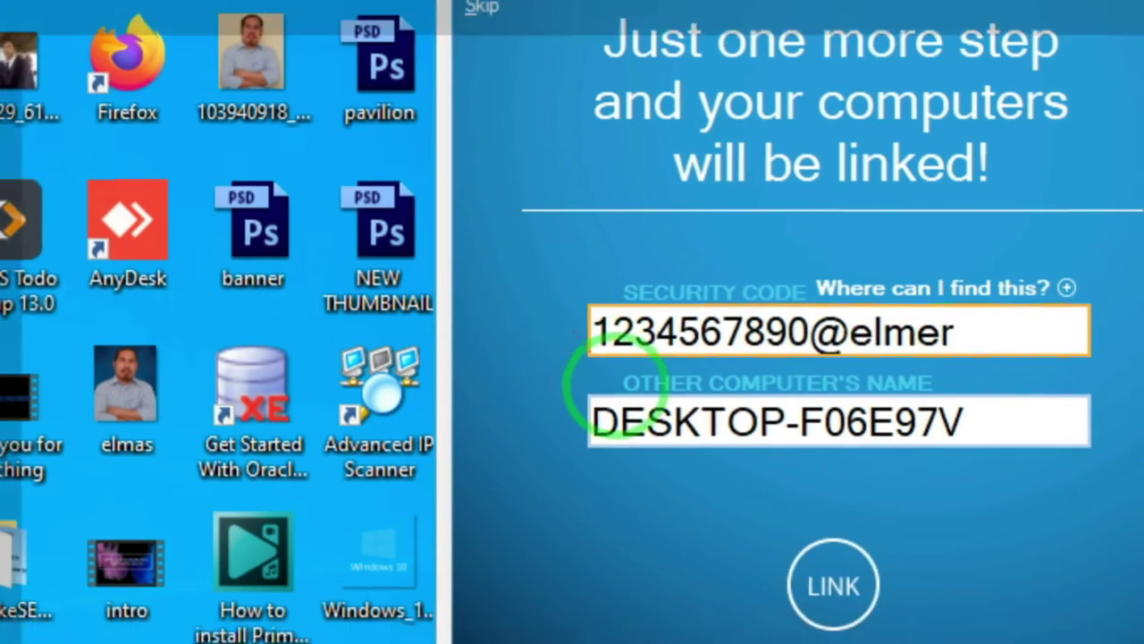
click(850, 610)
click(579, 469)
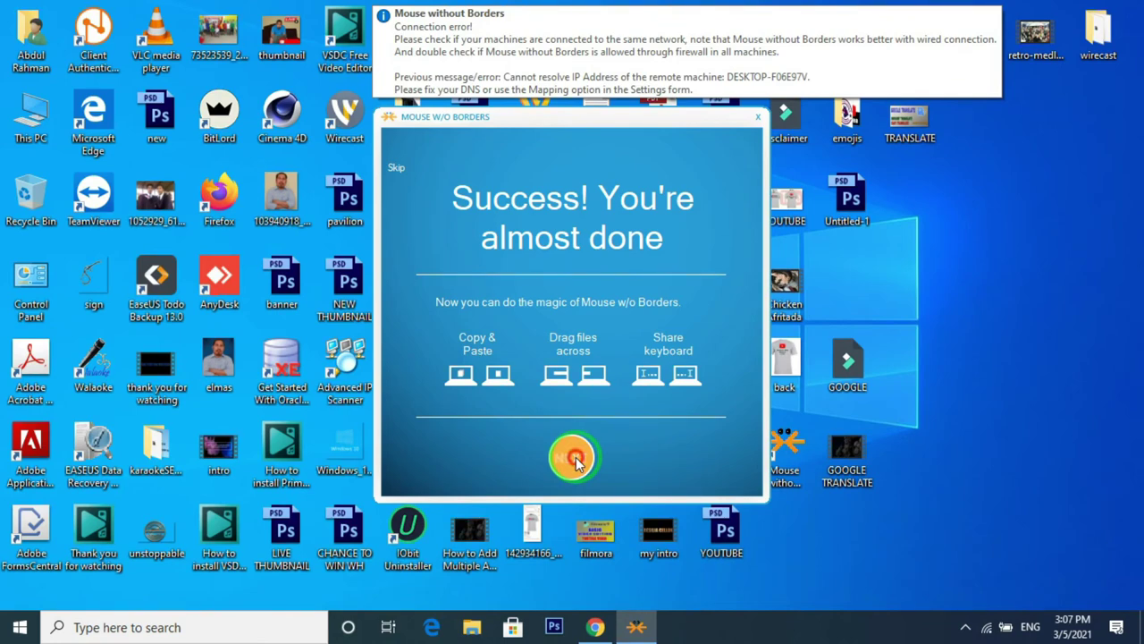
- Advance to the All Done page and close the setup wizard
click(576, 457)
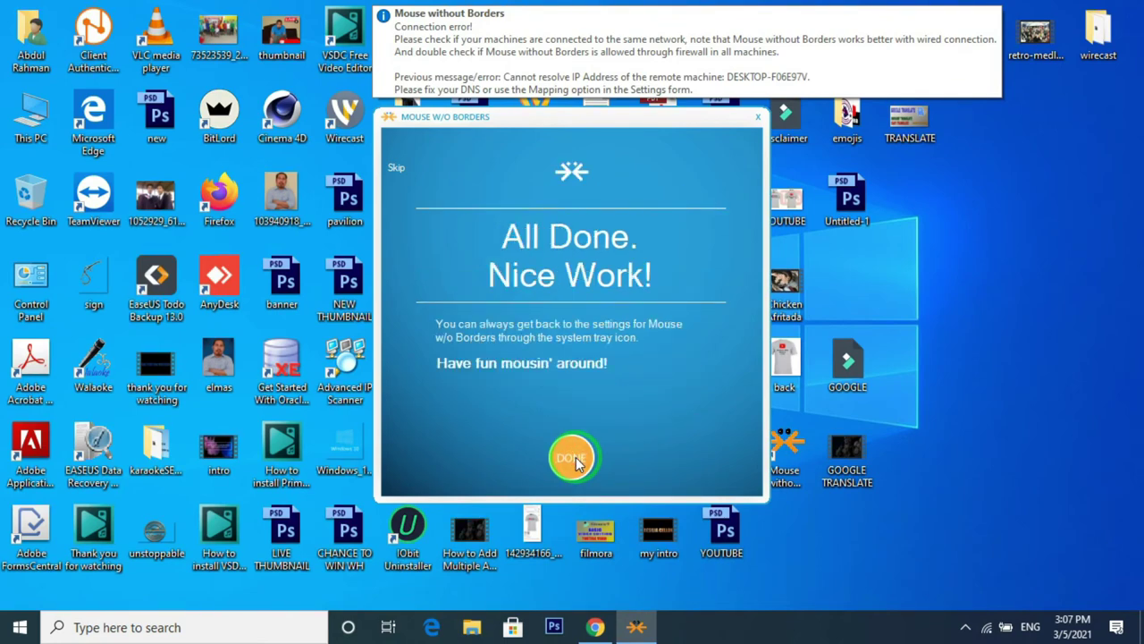
click(576, 457)
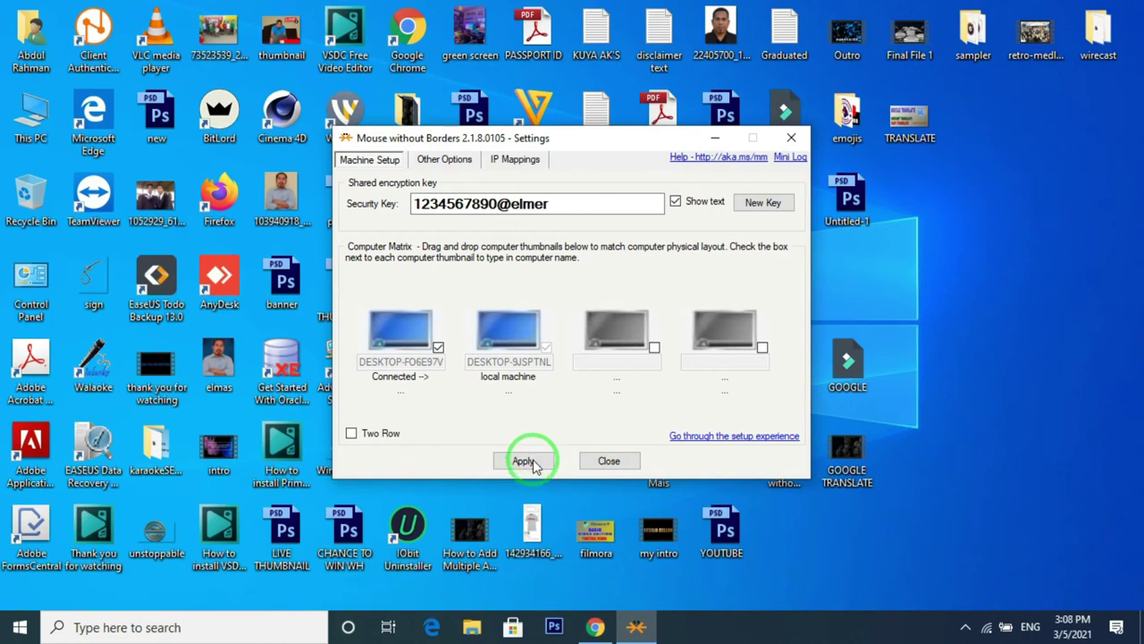
- Apply the Machine Setup settings so both machines show Connected, then minimize Settings
click(517, 463)
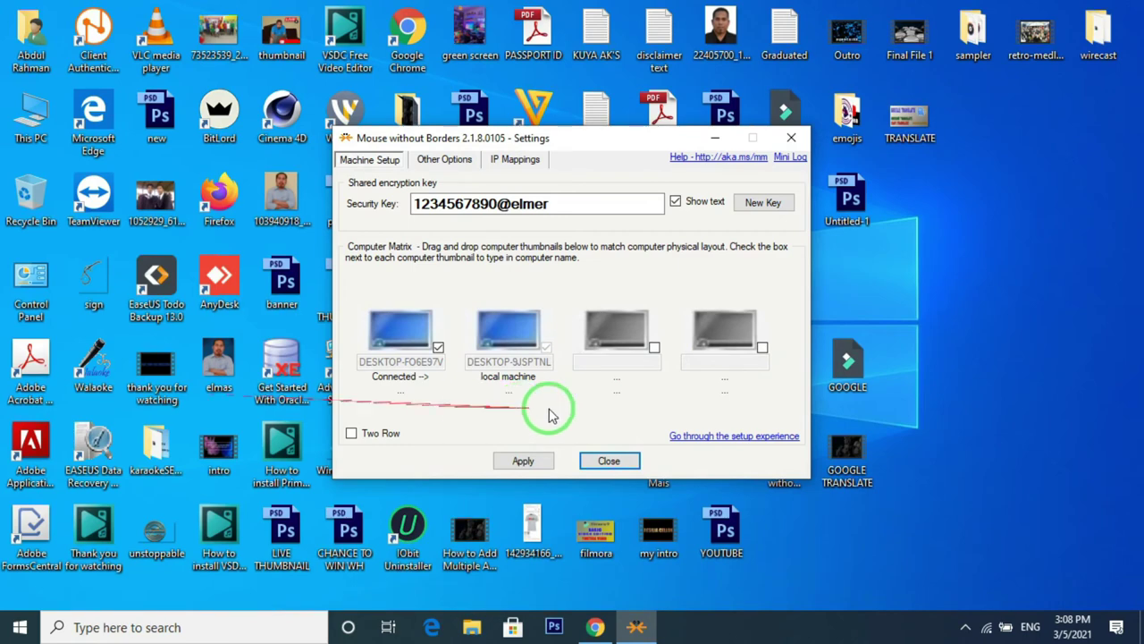
click(716, 137)
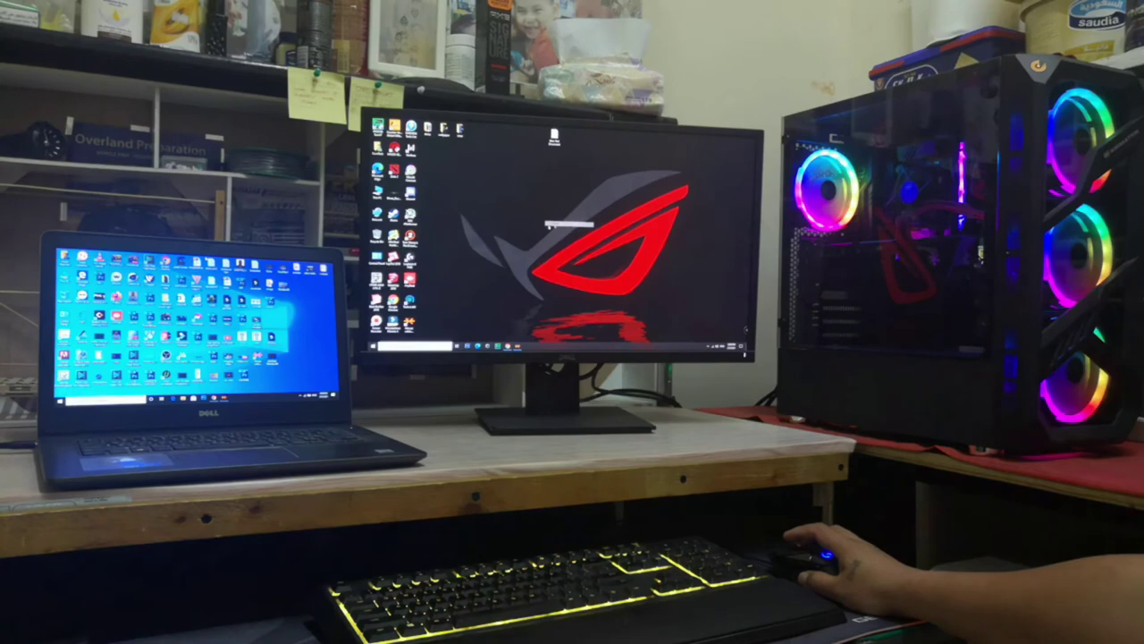
- With the shared mouse on the desktop monitor, open Chrome and close the Control Panel window
drag(592, 226, 623, 279)
double_click(394, 299)
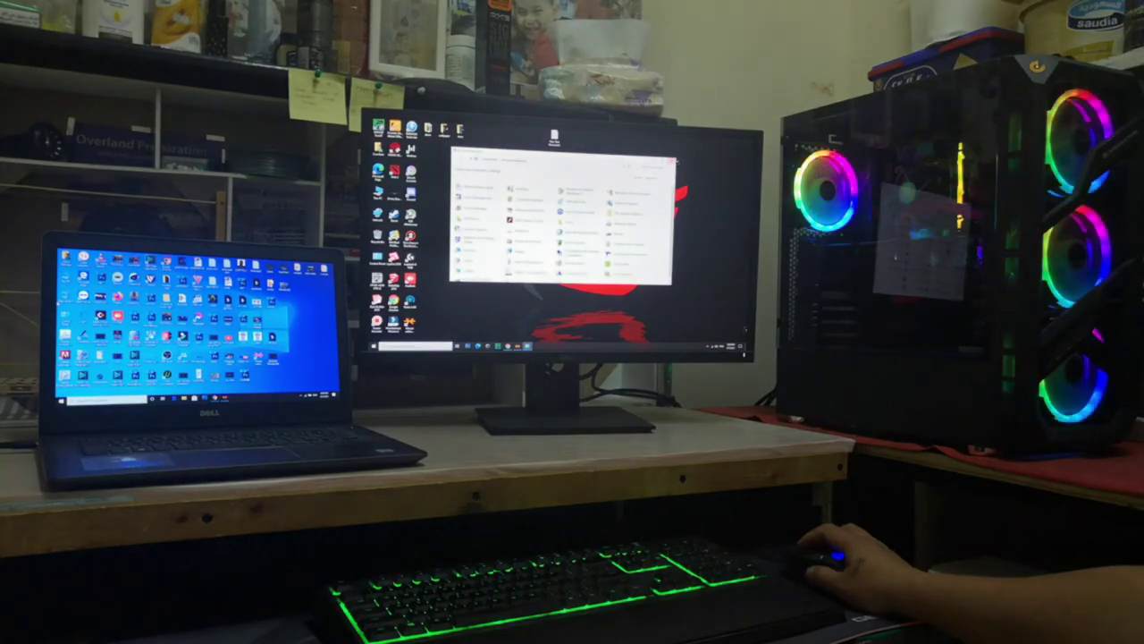
click(672, 158)
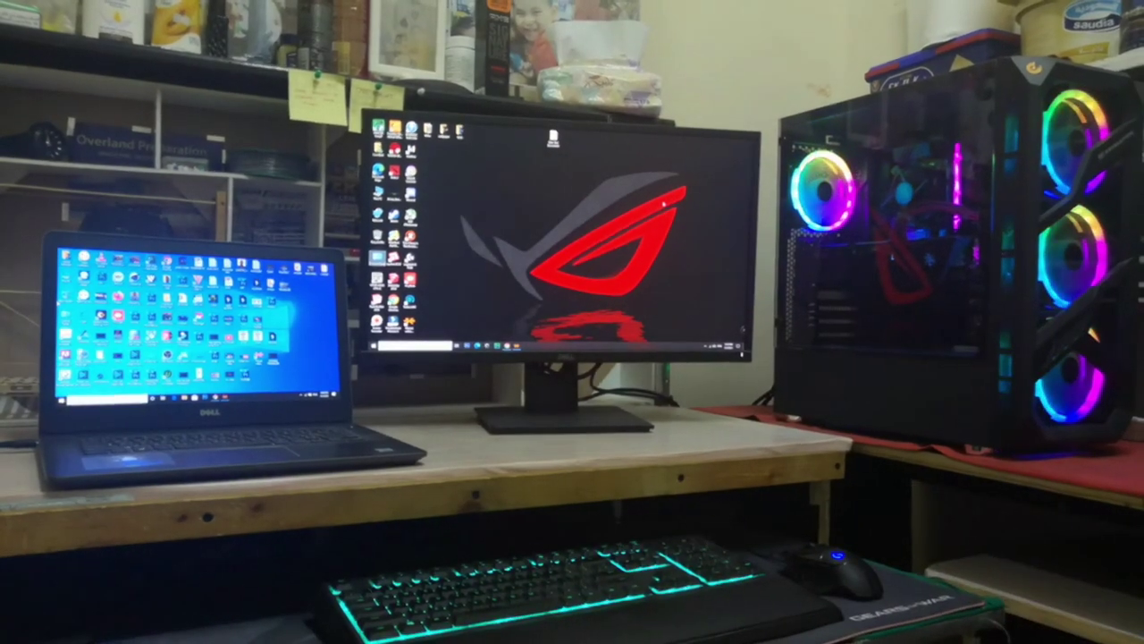